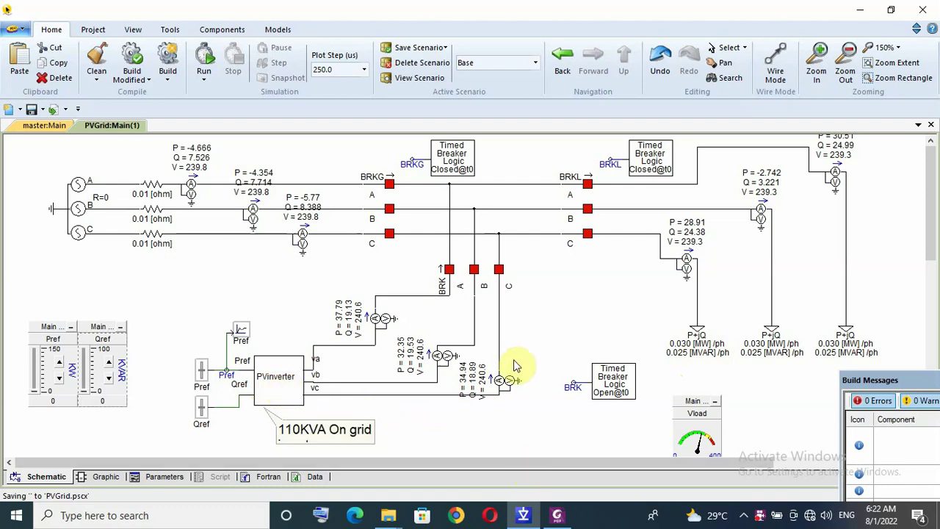
- Bring the open photovoltaic-ship research paper to the front in Foxit PhantomPDF
{"action": "left_click", "coordinate": [557, 515]}
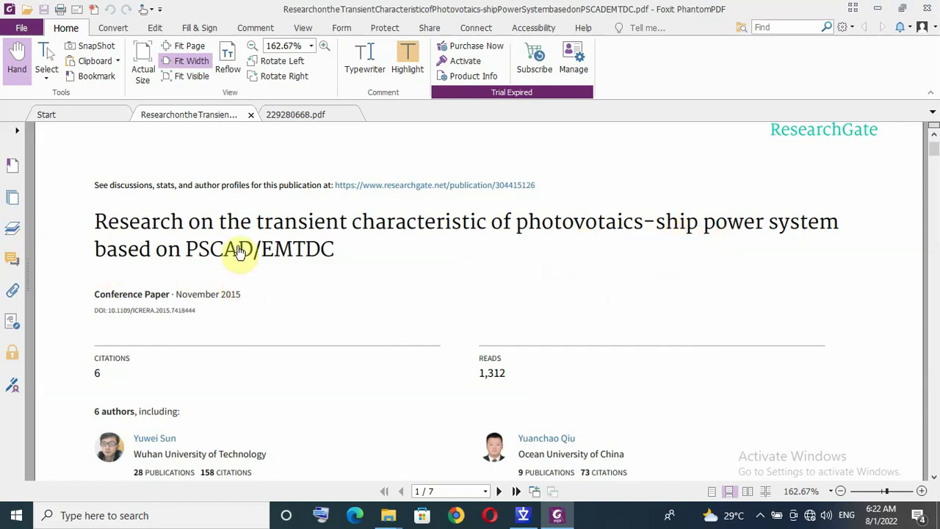
- Scroll the photovoltaic-ship paper down to its Fig. 4 PQ control figure, then switch to 229280668.pdf
{"action": "scroll", "coordinate": [353, 242], "scroll_direction": "down", "scroll_amount": 2}
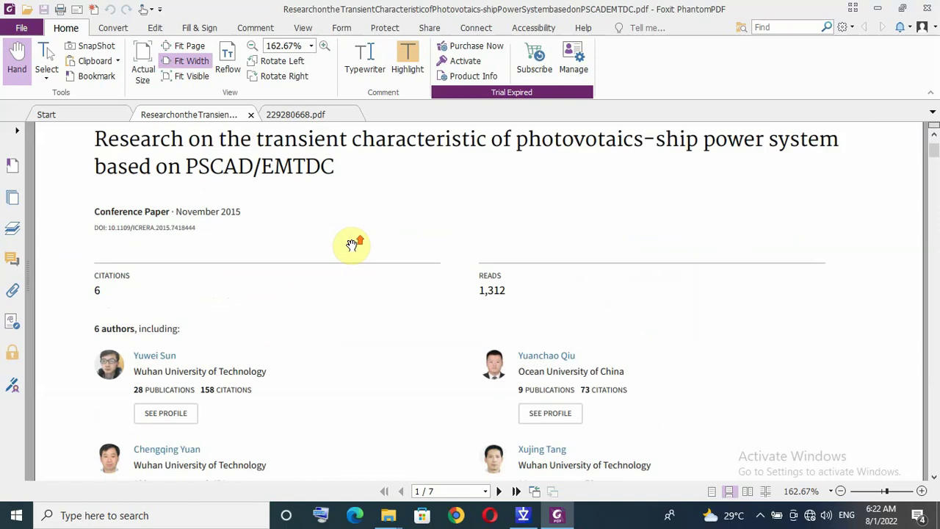
{"action": "scroll", "coordinate": [353, 244], "scroll_direction": "up", "scroll_amount": 2}
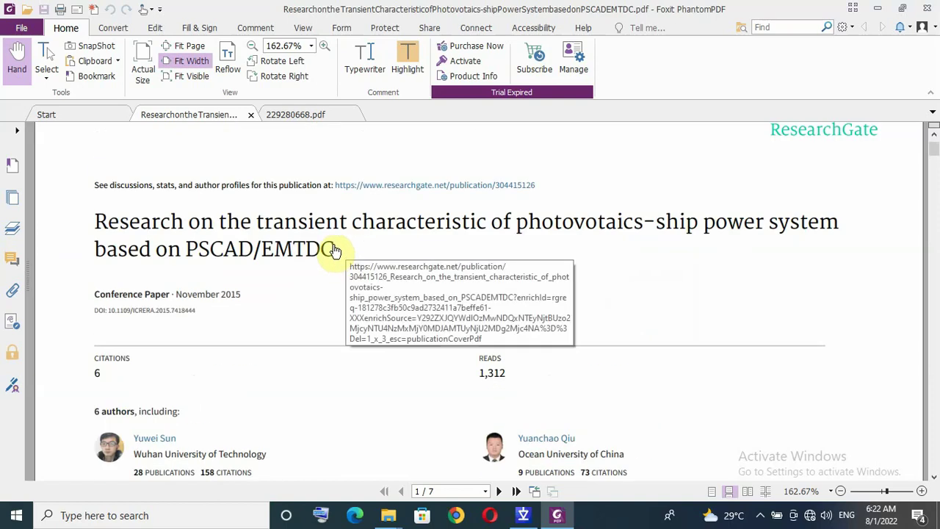
{"action": "scroll", "coordinate": [334, 251], "scroll_direction": "down", "scroll_amount": 5}
{"action": "scroll", "coordinate": [334, 250], "scroll_direction": "down", "scroll_amount": 1}
{"action": "scroll", "coordinate": [331, 251], "scroll_direction": "down", "scroll_amount": 5}
{"action": "scroll", "coordinate": [329, 251], "scroll_direction": "up", "scroll_amount": 1}
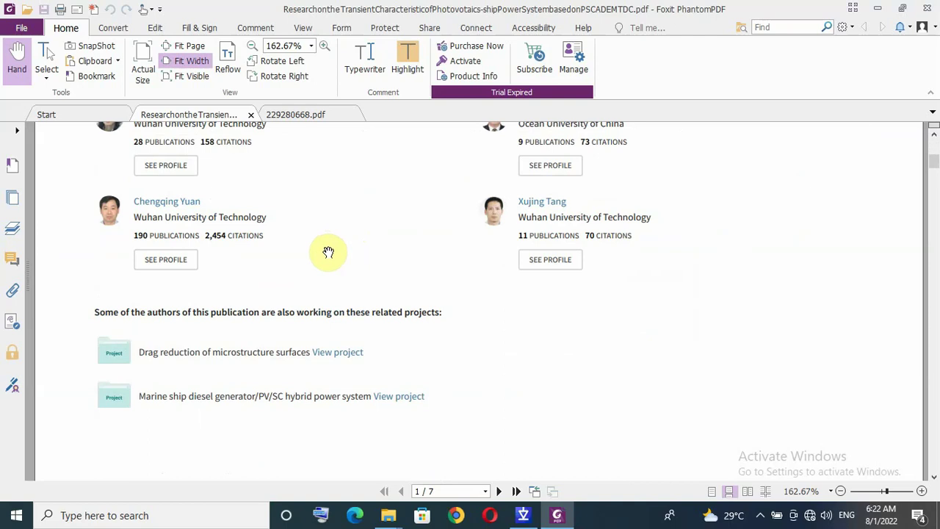
{"action": "scroll", "coordinate": [328, 252], "scroll_direction": "down", "scroll_amount": 2}
{"action": "scroll", "coordinate": [328, 252], "scroll_direction": "down", "scroll_amount": 2}
{"action": "scroll", "coordinate": [328, 252], "scroll_direction": "down", "scroll_amount": 2}
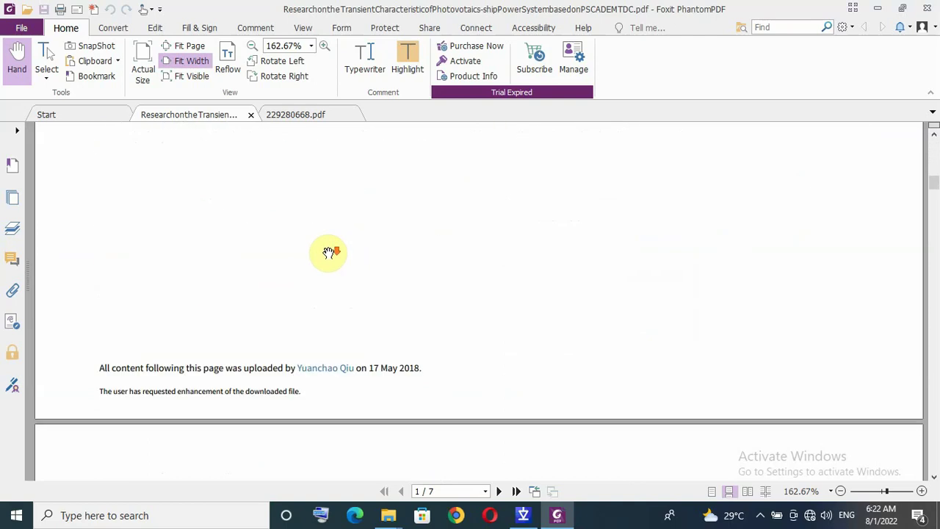
{"action": "scroll", "coordinate": [328, 252], "scroll_direction": "down", "scroll_amount": 2}
{"action": "scroll", "coordinate": [328, 252], "scroll_direction": "down", "scroll_amount": 2}
{"action": "scroll", "coordinate": [328, 252], "scroll_direction": "down", "scroll_amount": 3}
{"action": "scroll", "coordinate": [331, 252], "scroll_direction": "down", "scroll_amount": 5}
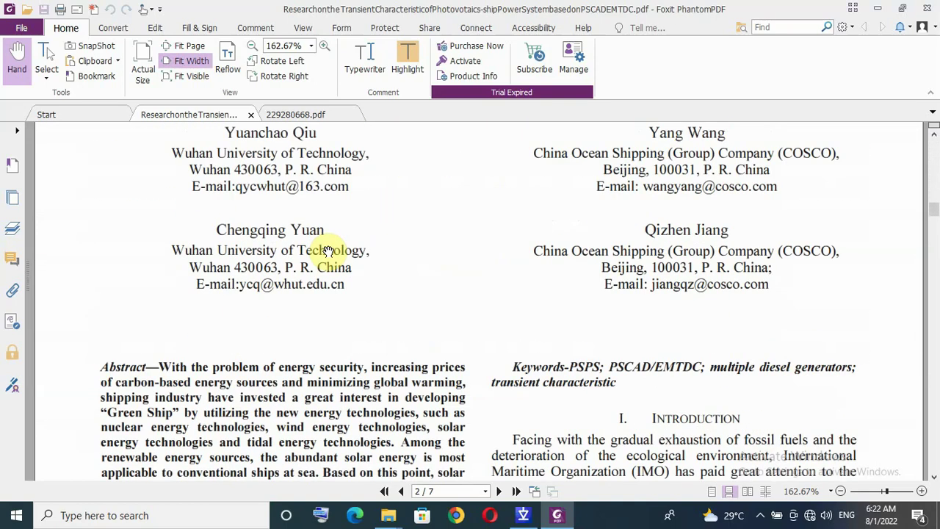
{"action": "scroll", "coordinate": [330, 251], "scroll_direction": "down", "scroll_amount": 3}
{"action": "scroll", "coordinate": [332, 252], "scroll_direction": "down", "scroll_amount": 5}
{"action": "scroll", "coordinate": [335, 252], "scroll_direction": "down", "scroll_amount": 3}
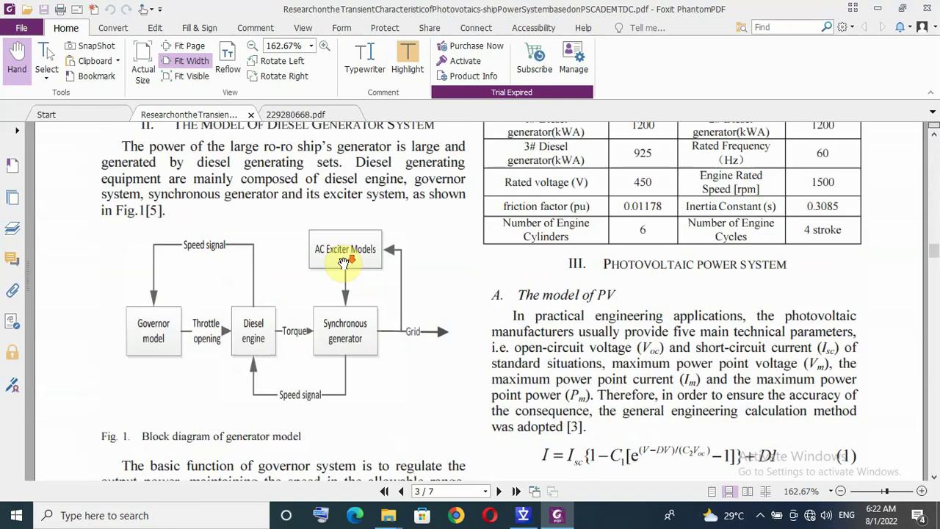
{"action": "scroll", "coordinate": [361, 272], "scroll_direction": "down", "scroll_amount": 6}
{"action": "scroll", "coordinate": [373, 266], "scroll_direction": "down", "scroll_amount": 4}
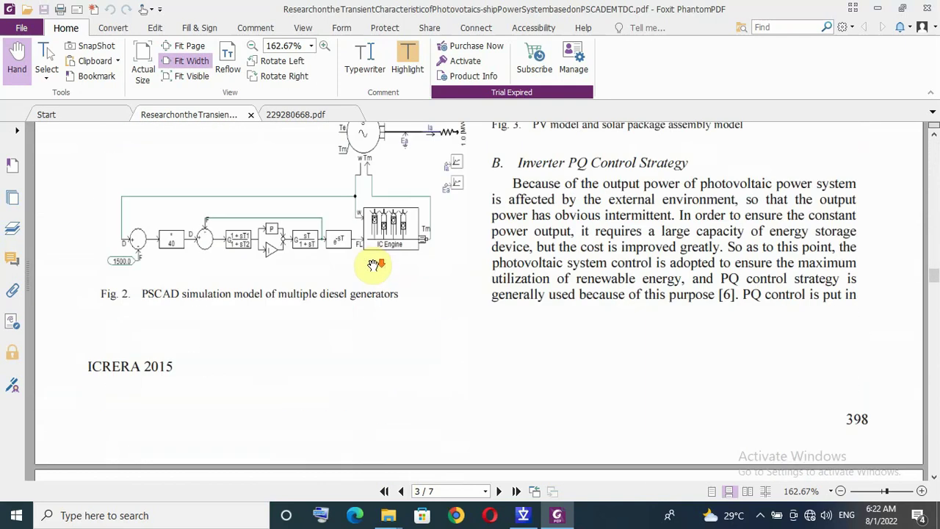
{"action": "scroll", "coordinate": [373, 257], "scroll_direction": "down", "scroll_amount": 4}
{"action": "scroll", "coordinate": [373, 262], "scroll_direction": "up", "scroll_amount": 4}
{"action": "scroll", "coordinate": [375, 263], "scroll_direction": "up", "scroll_amount": 3}
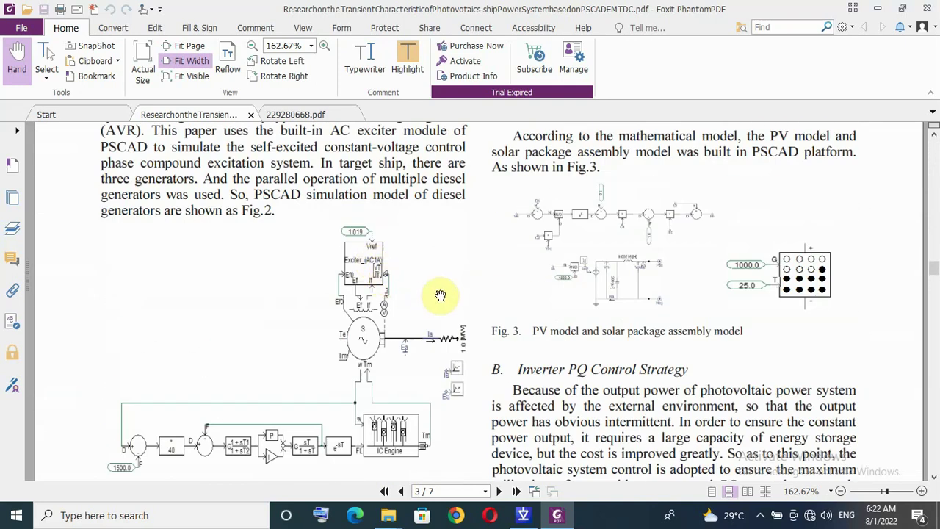
{"action": "scroll", "coordinate": [440, 292], "scroll_direction": "down", "scroll_amount": 3}
{"action": "scroll", "coordinate": [455, 286], "scroll_direction": "down", "scroll_amount": 3}
{"action": "scroll", "coordinate": [499, 279], "scroll_direction": "down", "scroll_amount": 3}
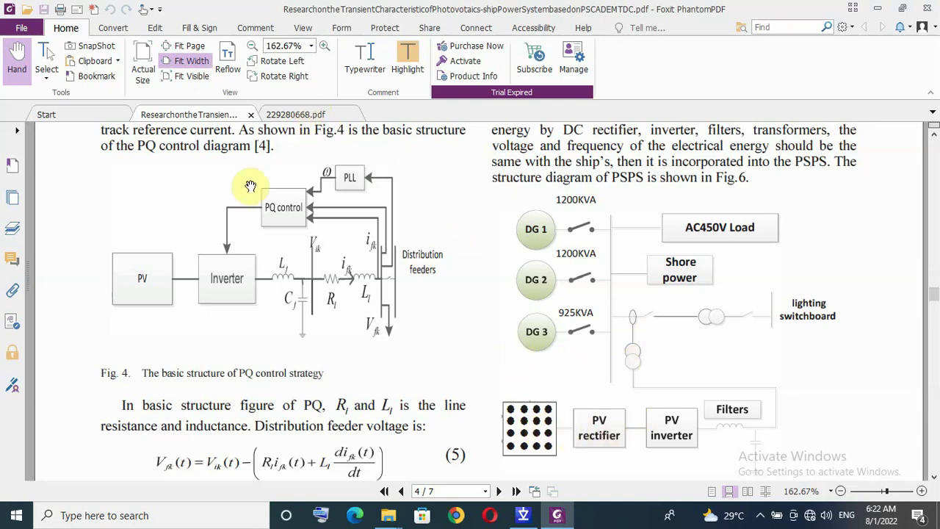
{"action": "left_click", "coordinate": [299, 116]}
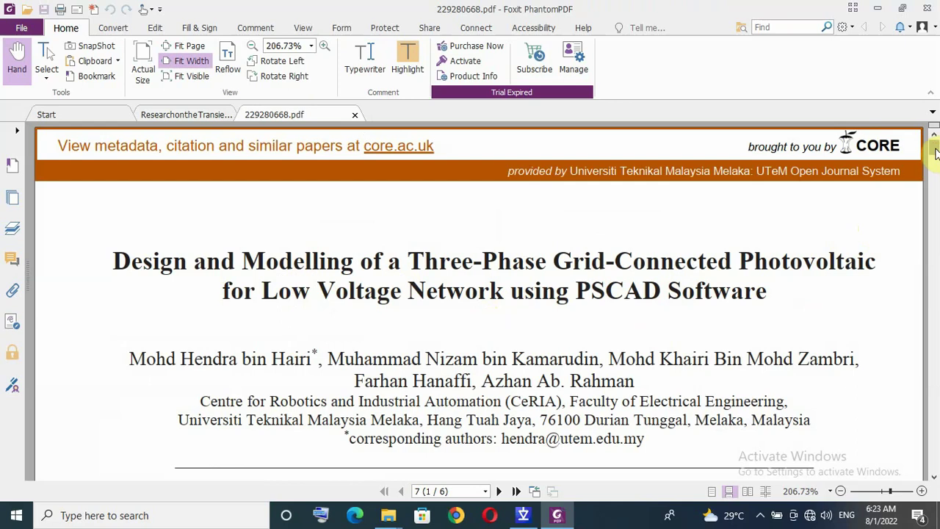
- Bring the grid-connected PV paper's Fig. 1 into view, then compare with the photovoltaic-ship paper
{"action": "left_click_drag", "start_coordinate": [934, 150], "coordinate": [933, 231]}
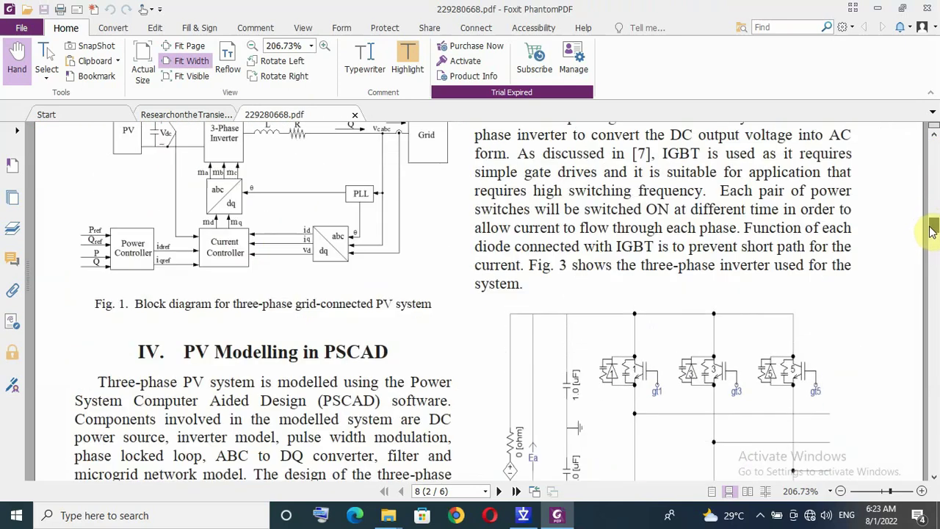
{"action": "left_click_drag", "start_coordinate": [933, 232], "coordinate": [930, 224]}
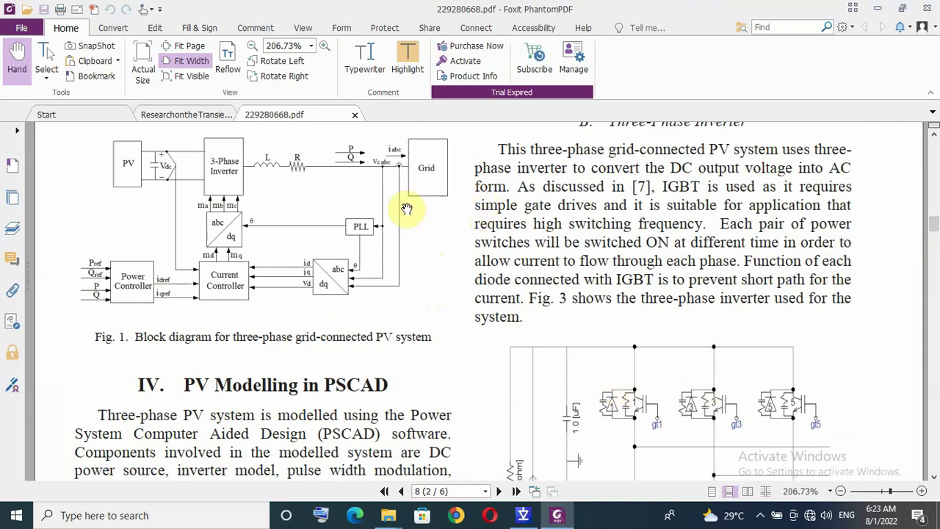
{"action": "left_click", "coordinate": [207, 116]}
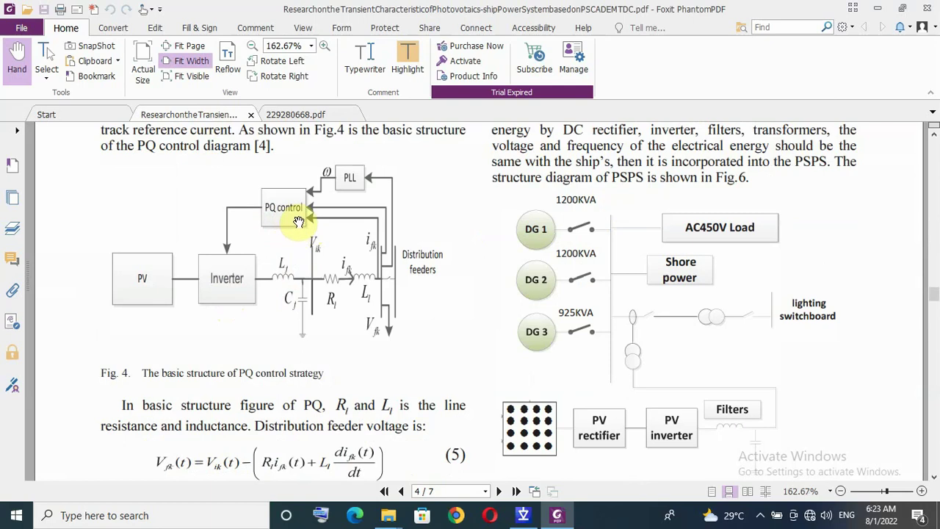
- Return to the grid-connected PV paper's PV Modelling section, then bring up the PSCAD PVGrid schematic
{"action": "left_click", "coordinate": [316, 115]}
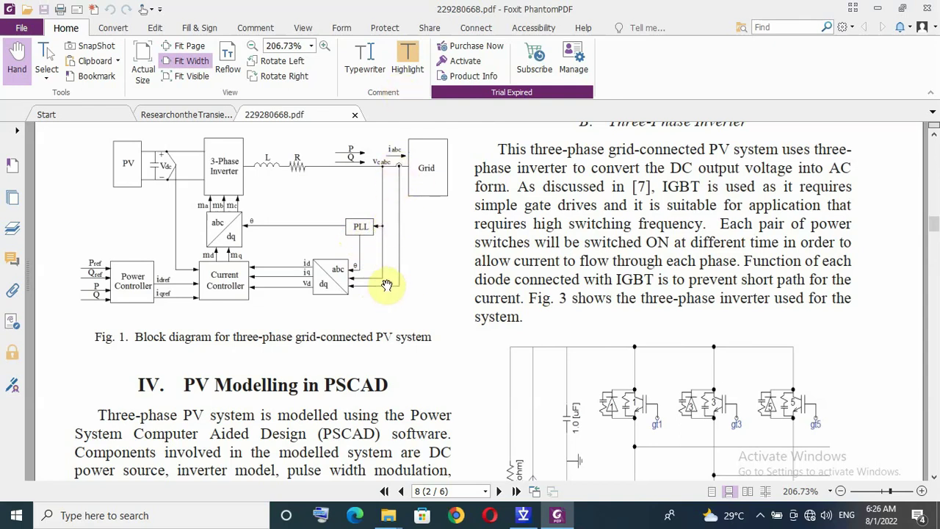
{"action": "scroll", "coordinate": [476, 402], "scroll_direction": "down", "scroll_amount": 4}
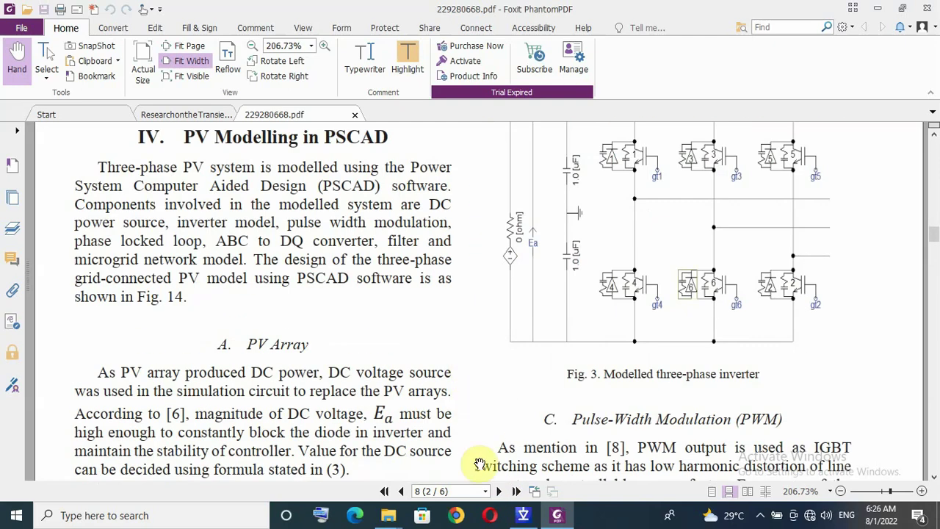
{"action": "left_click", "coordinate": [523, 515]}
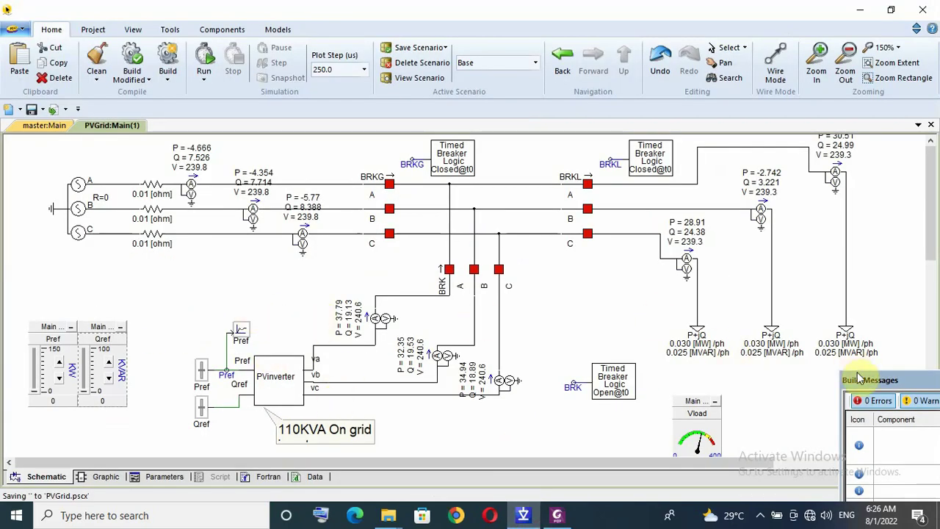
- Dock Build Messages beside the Workspace, select PVInverter in the tree, and enter its schematic
{"action": "left_click_drag", "start_coordinate": [877, 380], "coordinate": [808, 242]}
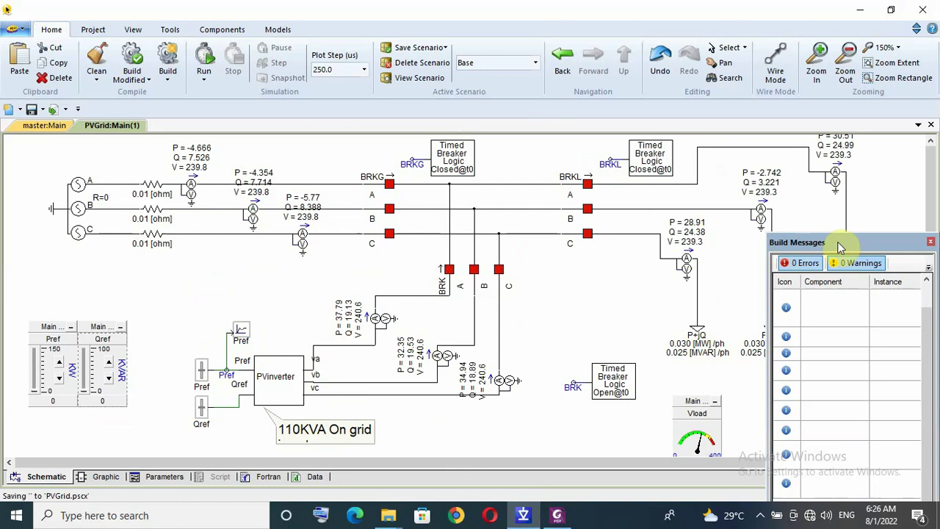
{"action": "double_click", "coordinate": [835, 243]}
{"action": "left_click", "coordinate": [830, 458]}
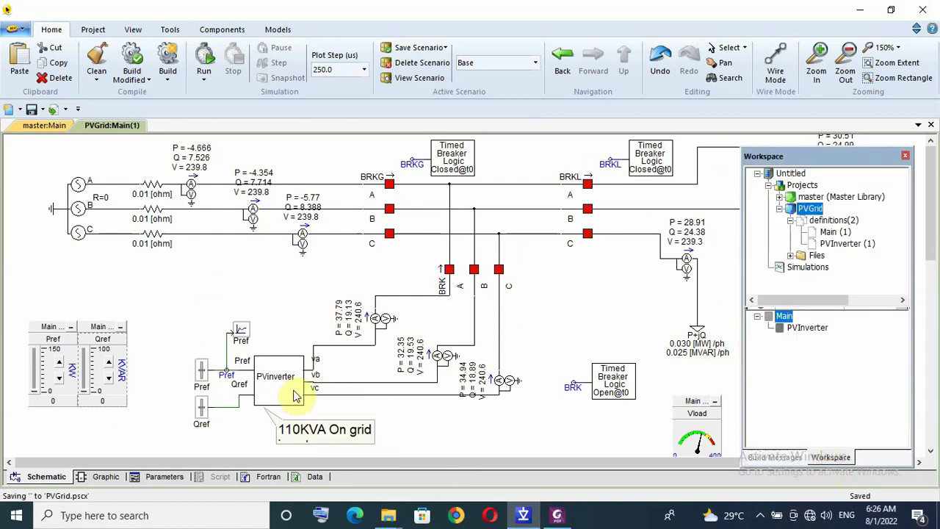
{"action": "left_click", "coordinate": [846, 246]}
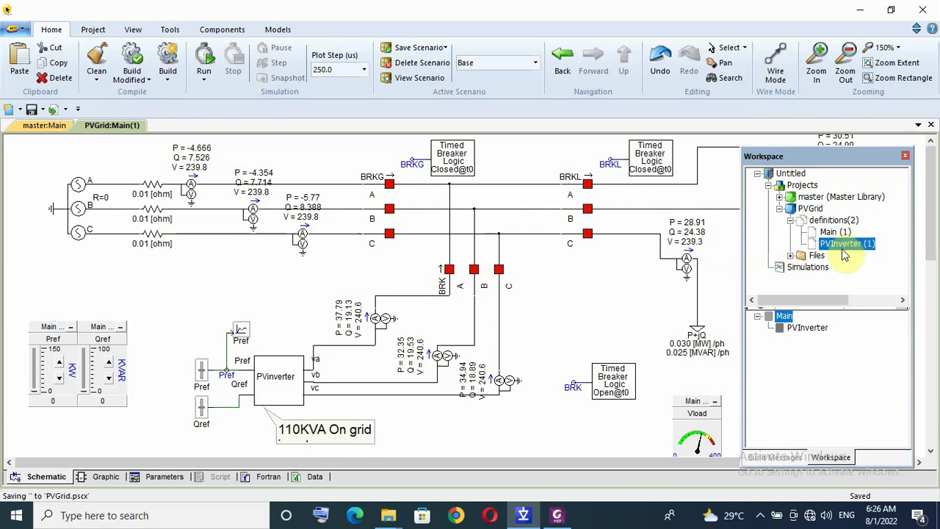
{"action": "double_click", "coordinate": [286, 382]}
{"action": "scroll", "coordinate": [321, 325], "scroll_direction": "up", "scroll_amount": 1}
{"action": "scroll", "coordinate": [318, 332], "scroll_direction": "up", "scroll_amount": 3}
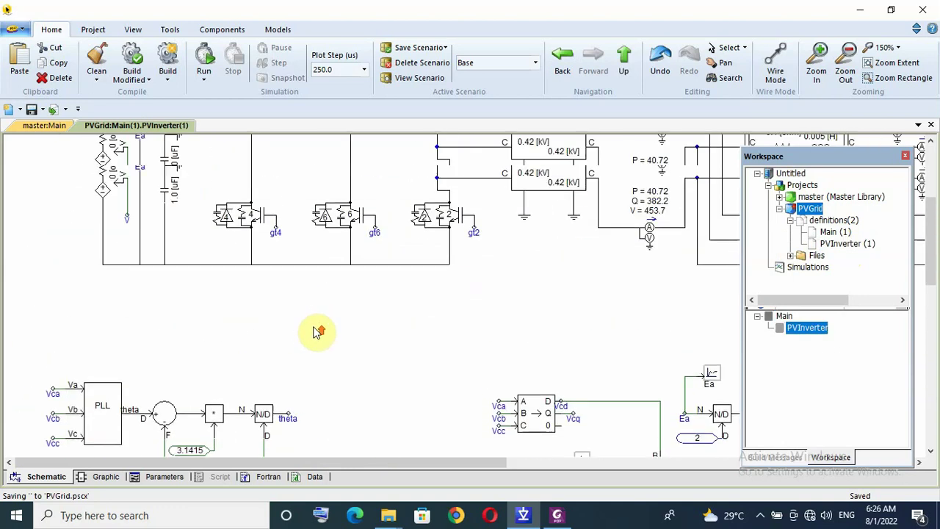
{"action": "scroll", "coordinate": [317, 332], "scroll_direction": "up", "scroll_amount": 3}
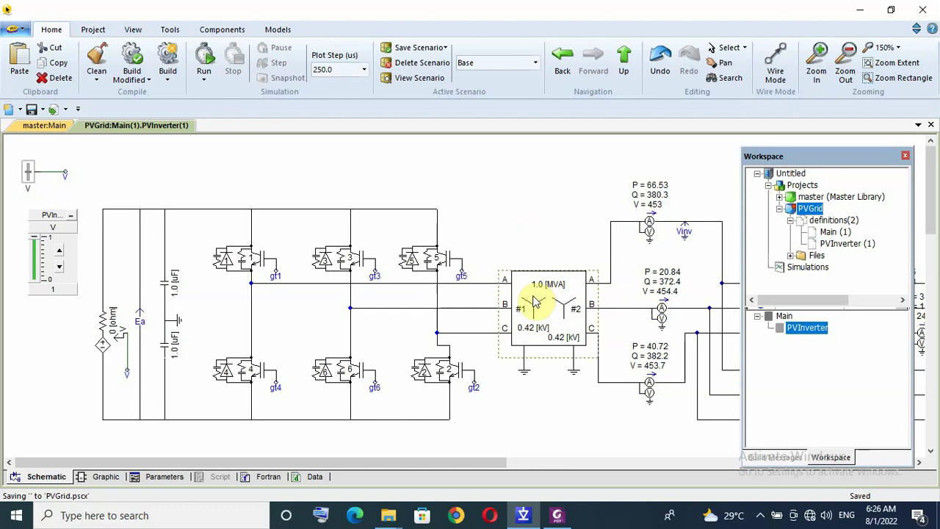
{"action": "scroll", "coordinate": [452, 318], "scroll_direction": "down", "scroll_amount": 3}
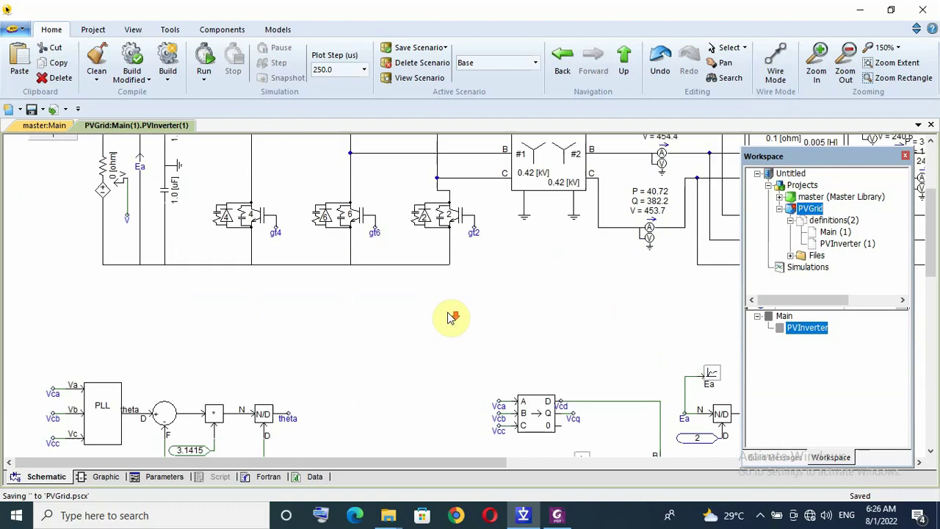
{"action": "scroll", "coordinate": [452, 318], "scroll_direction": "down", "scroll_amount": 5}
{"action": "scroll", "coordinate": [449, 311], "scroll_direction": "down", "scroll_amount": 1}
{"action": "scroll", "coordinate": [450, 310], "scroll_direction": "up", "scroll_amount": 8}
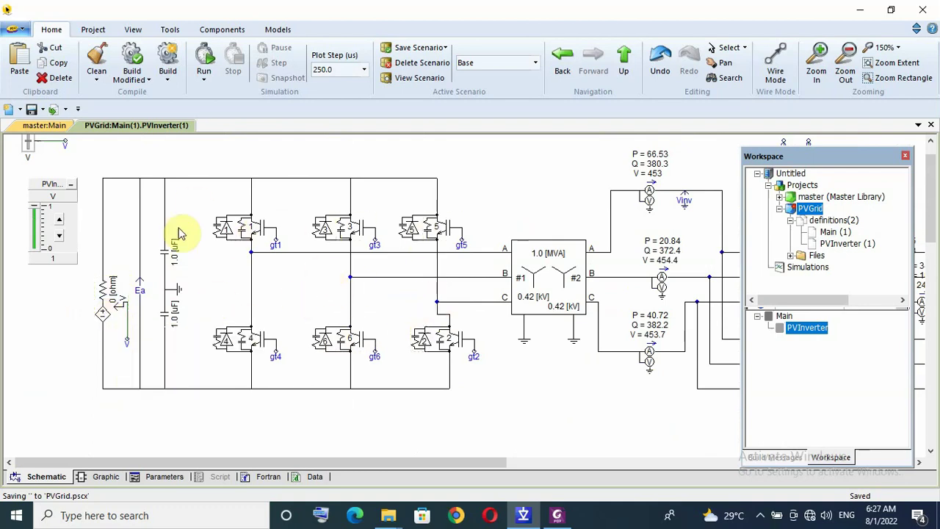
{"action": "left_click_drag", "start_coordinate": [453, 470], "coordinate": [641, 470]}
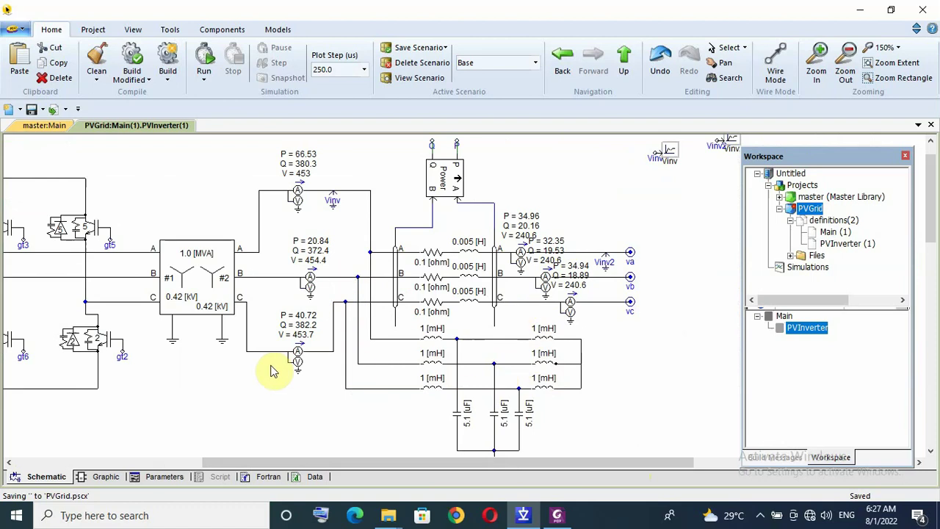
{"action": "scroll", "coordinate": [270, 371], "scroll_direction": "down", "scroll_amount": 2}
{"action": "scroll", "coordinate": [266, 353], "scroll_direction": "down", "scroll_amount": 5}
{"action": "scroll", "coordinate": [287, 345], "scroll_direction": "down", "scroll_amount": 3}
{"action": "scroll", "coordinate": [311, 352], "scroll_direction": "down", "scroll_amount": 2}
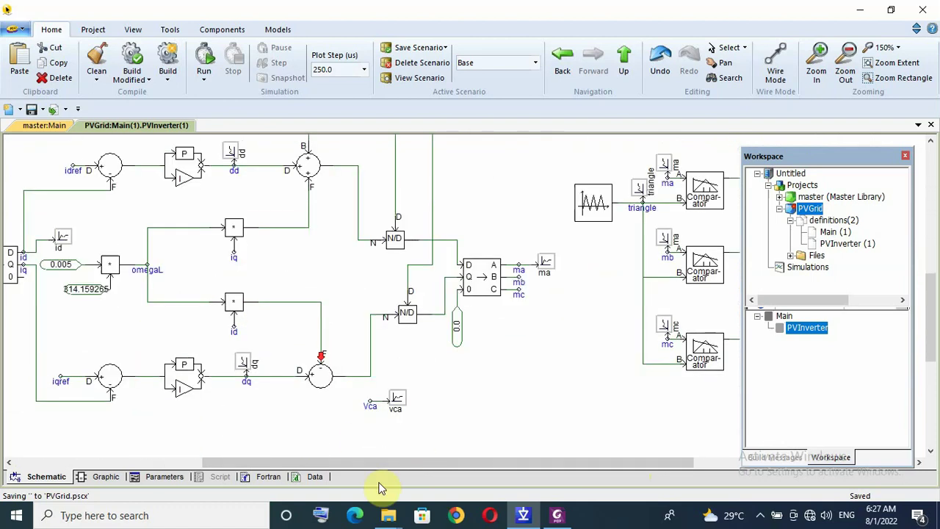
{"action": "left_click_drag", "start_coordinate": [384, 465], "coordinate": [164, 446]}
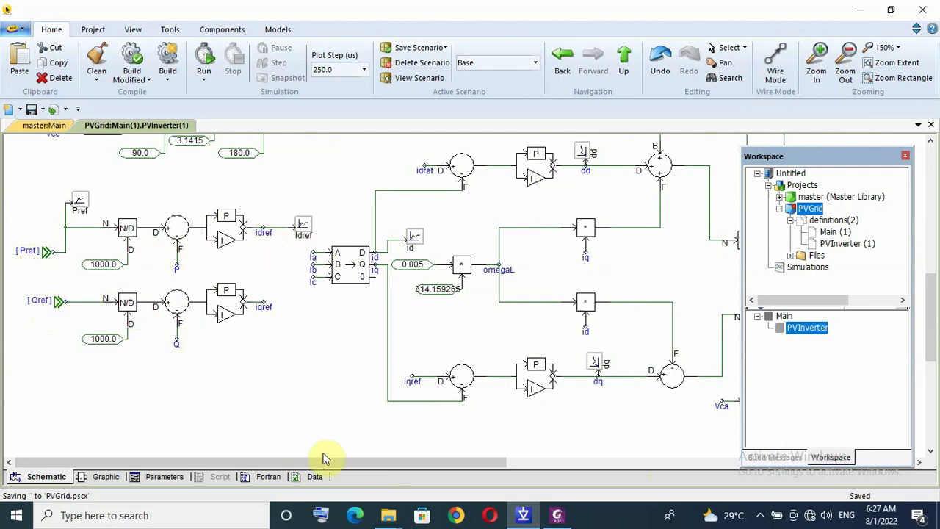
{"action": "left_click_drag", "start_coordinate": [326, 461], "coordinate": [450, 463]}
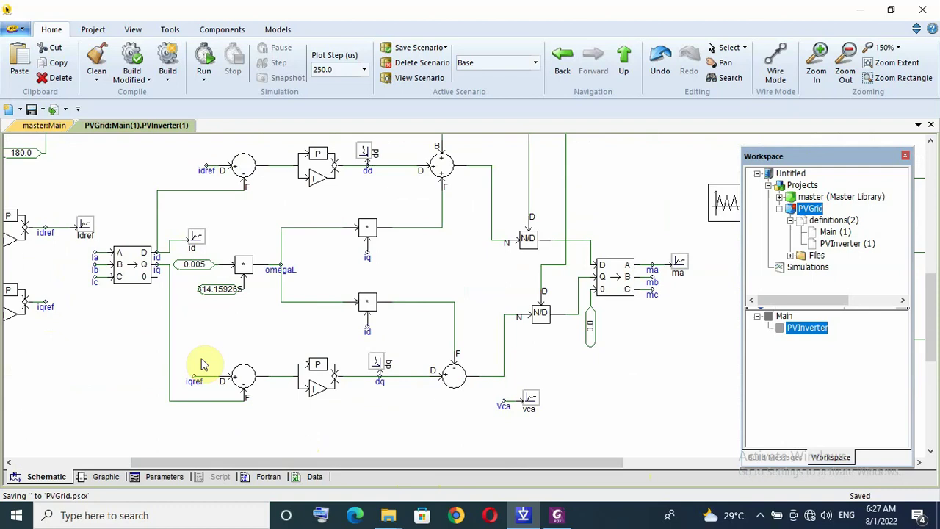
{"action": "left_click", "coordinate": [130, 262]}
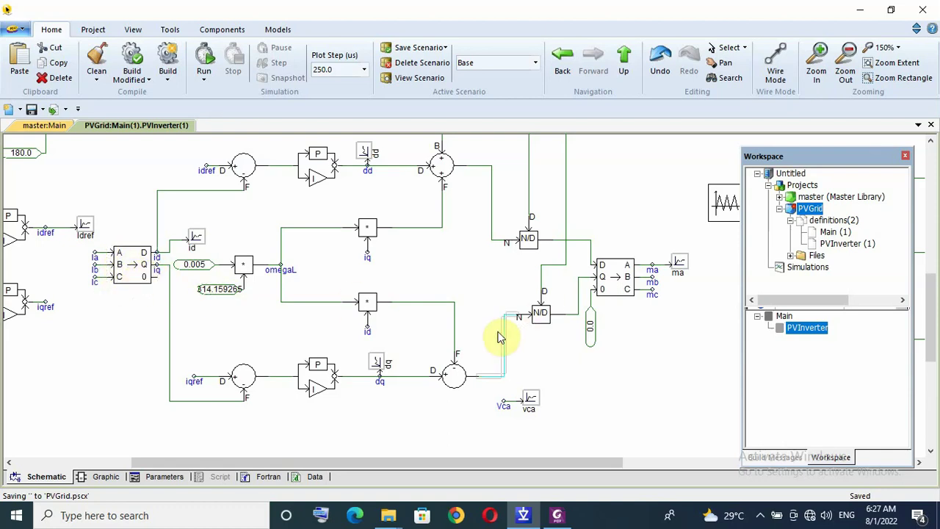
{"action": "left_click_drag", "start_coordinate": [510, 462], "coordinate": [577, 470]}
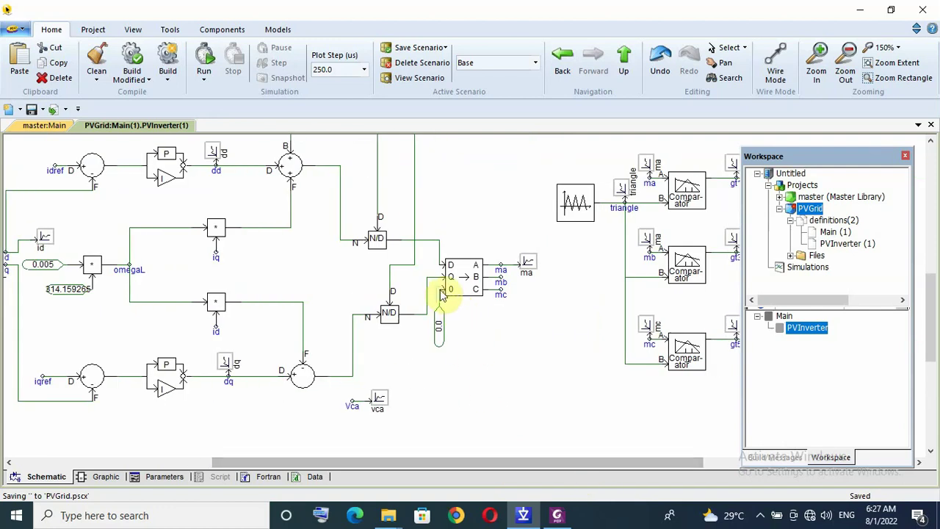
{"action": "left_click", "coordinate": [443, 293]}
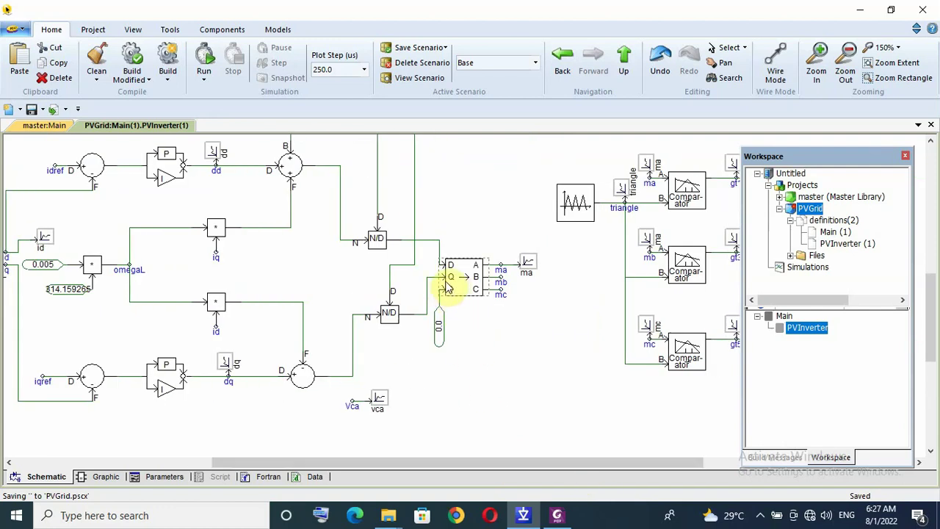
{"action": "left_click_drag", "start_coordinate": [479, 464], "coordinate": [577, 479]}
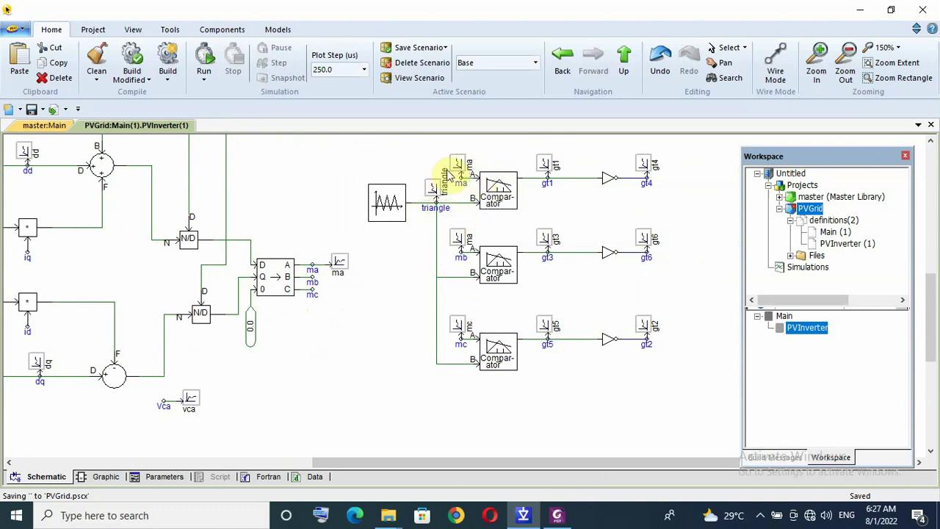
{"action": "double_click", "coordinate": [394, 208]}
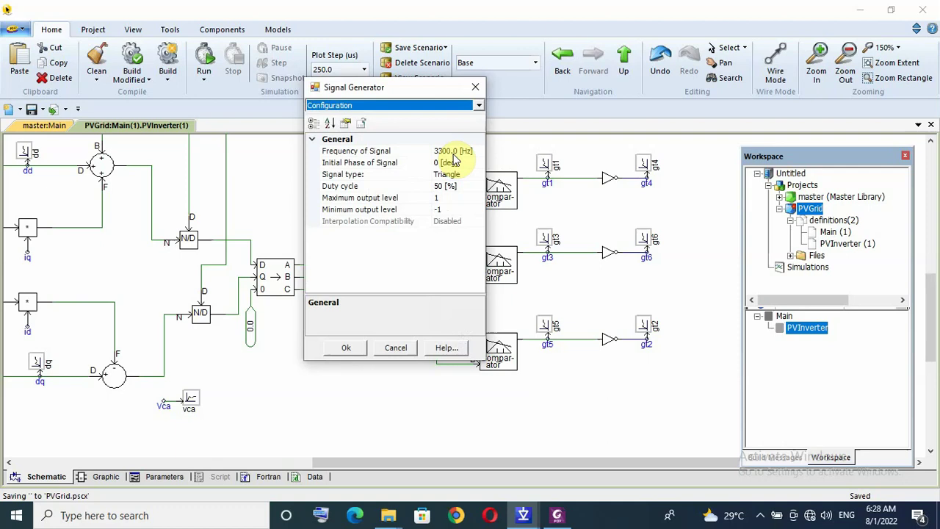
{"action": "left_click", "coordinate": [359, 348]}
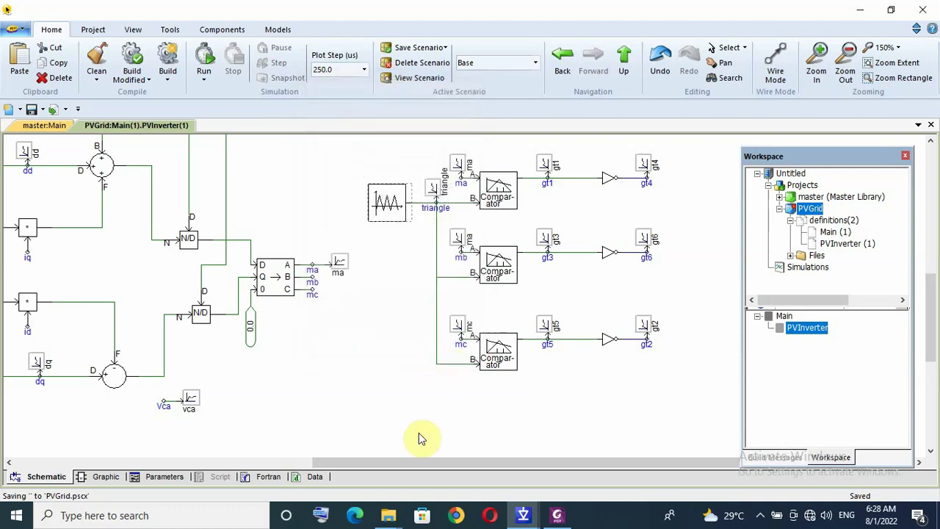
{"action": "scroll", "coordinate": [355, 233], "scroll_direction": "up", "scroll_amount": 5}
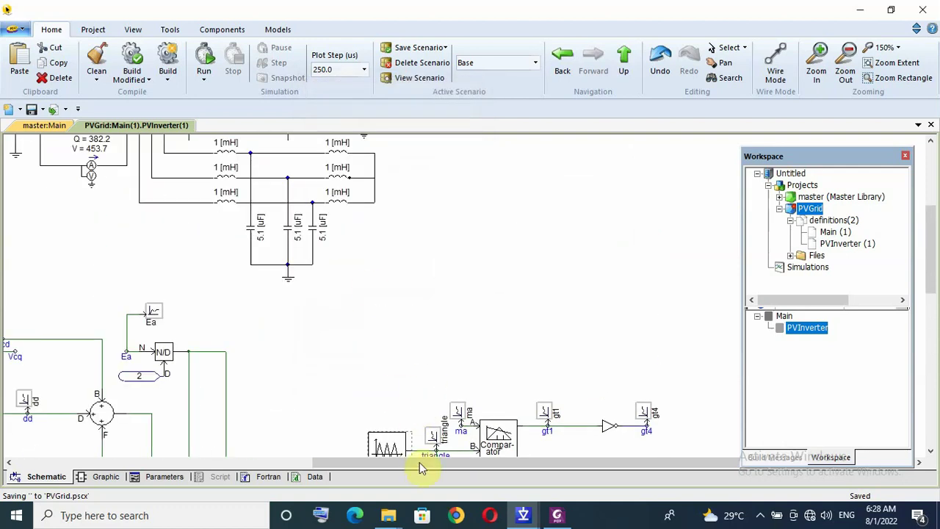
{"action": "left_click_drag", "start_coordinate": [419, 461], "coordinate": [94, 440]}
{"action": "scroll", "coordinate": [329, 300], "scroll_direction": "up", "scroll_amount": 3}
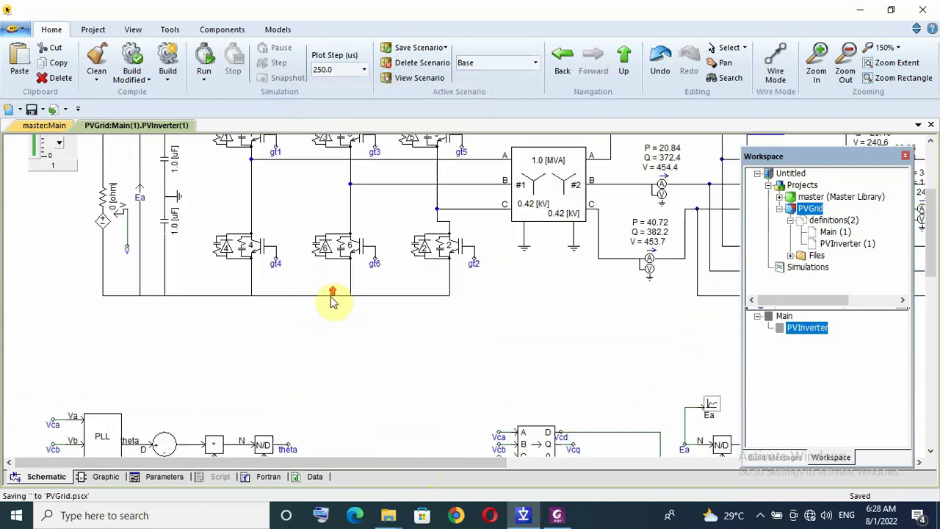
{"action": "scroll", "coordinate": [332, 305], "scroll_direction": "up", "scroll_amount": 3}
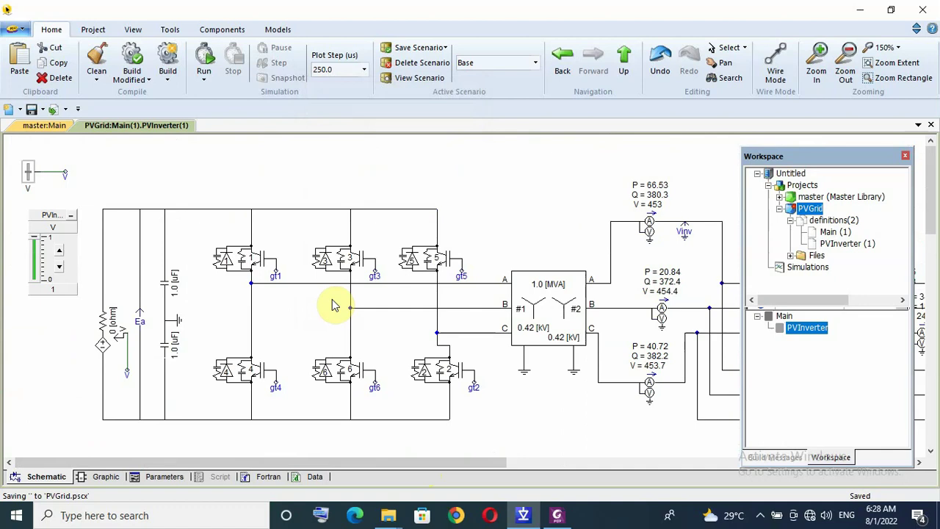
{"action": "left_click", "coordinate": [556, 515]}
{"action": "scroll", "coordinate": [518, 331], "scroll_direction": "down", "scroll_amount": 3}
{"action": "scroll", "coordinate": [518, 329], "scroll_direction": "down", "scroll_amount": 3}
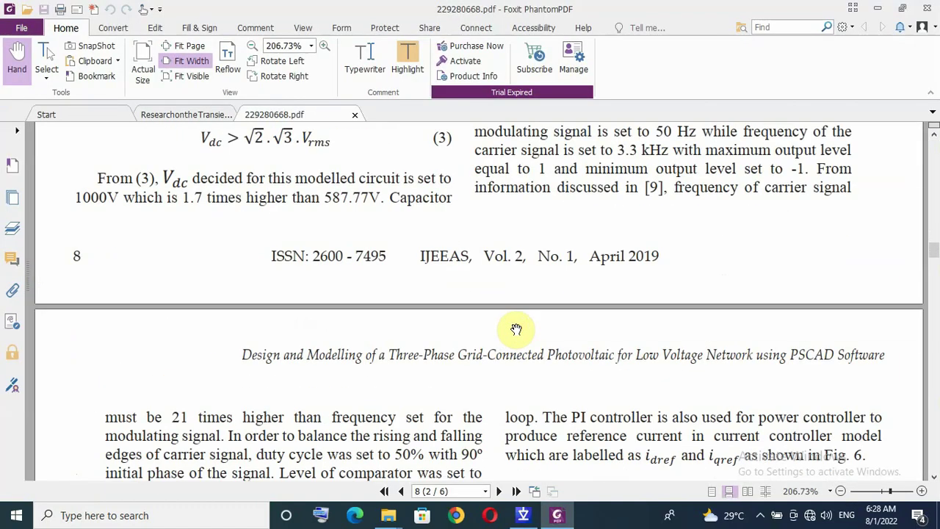
{"action": "scroll", "coordinate": [516, 328], "scroll_direction": "down", "scroll_amount": 5}
{"action": "scroll", "coordinate": [499, 315], "scroll_direction": "down", "scroll_amount": 3}
{"action": "left_click", "coordinate": [877, 8]}
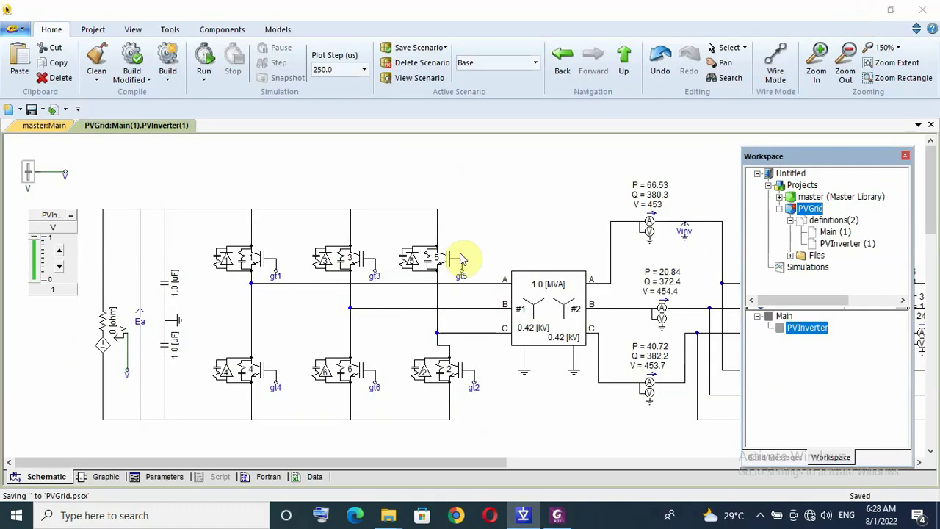
{"action": "scroll", "coordinate": [241, 256], "scroll_direction": "down", "scroll_amount": 3}
{"action": "scroll", "coordinate": [242, 257], "scroll_direction": "down", "scroll_amount": 3}
{"action": "scroll", "coordinate": [242, 253], "scroll_direction": "down", "scroll_amount": 2}
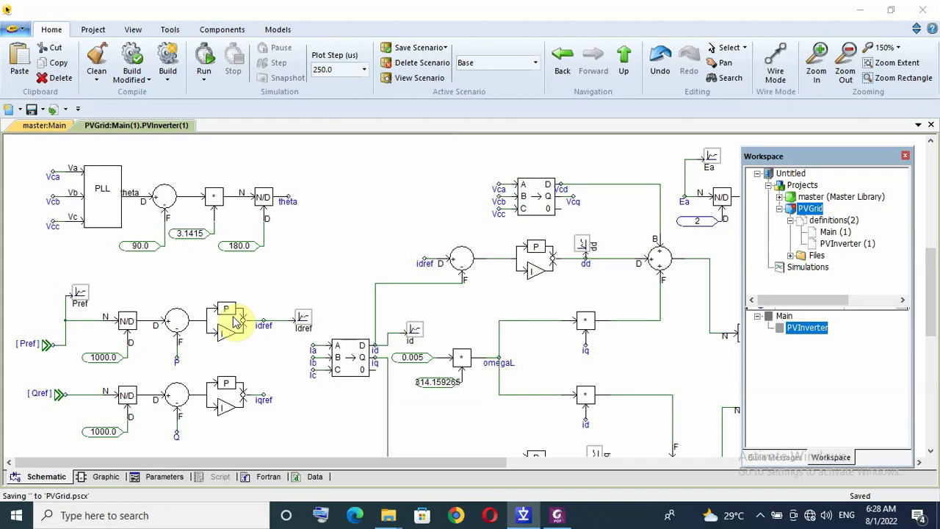
- Inspect the ABC-DQ0 and PLL block settings, then go up to the Main PVGrid page
{"action": "double_click", "coordinate": [348, 361]}
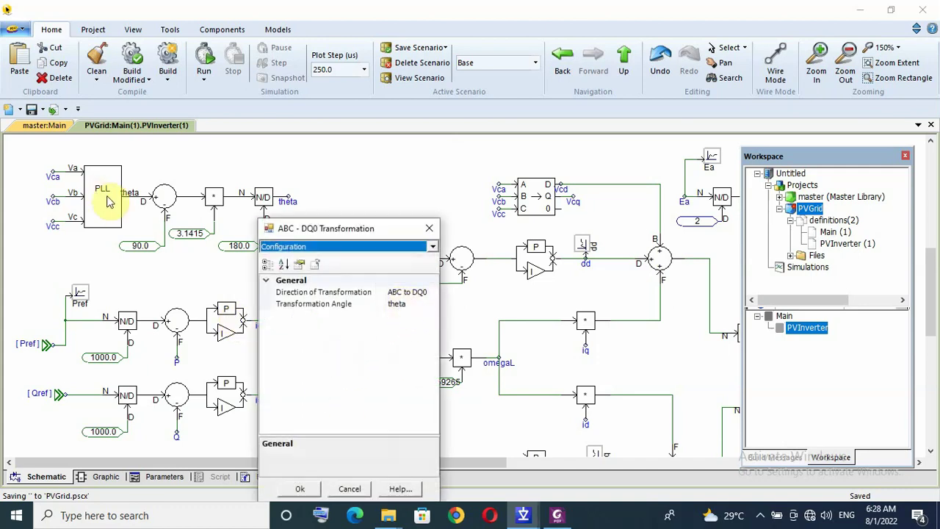
{"action": "left_click", "coordinate": [430, 229]}
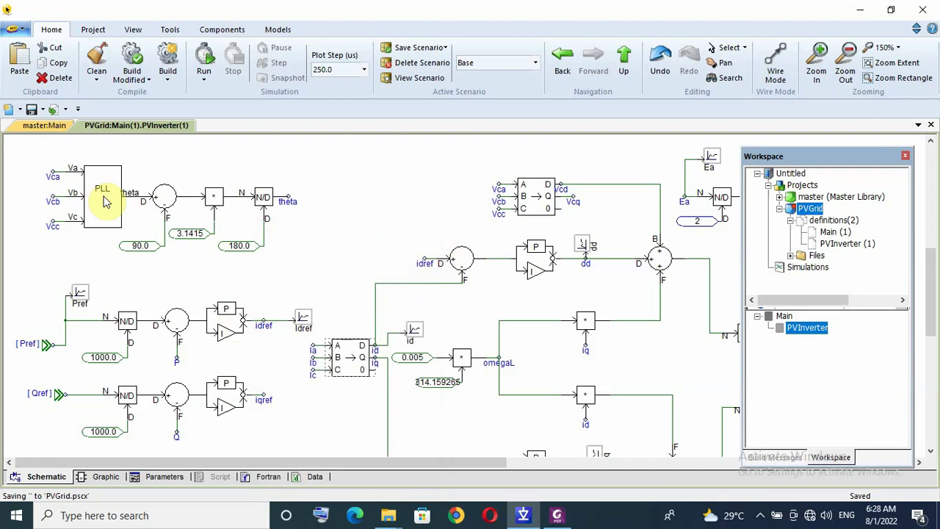
{"action": "double_click", "coordinate": [105, 204]}
{"action": "left_click", "coordinate": [220, 94]}
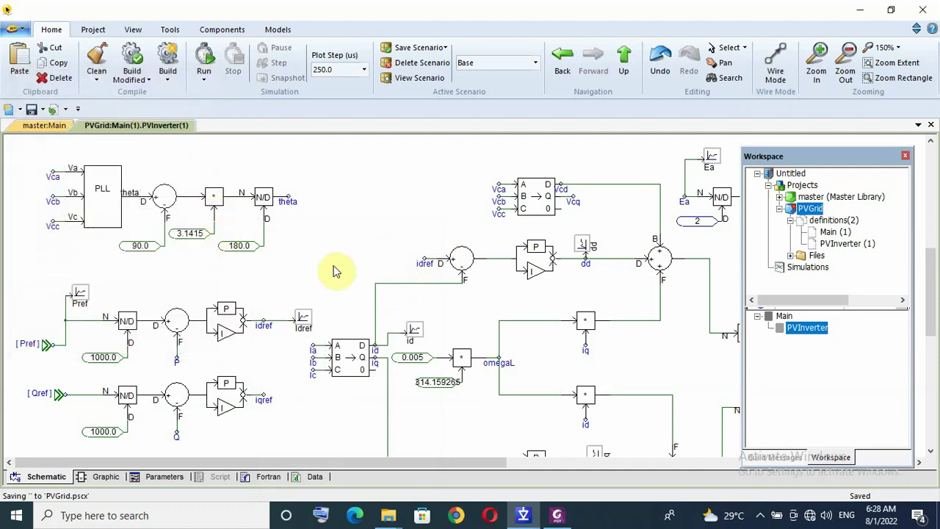
{"action": "scroll", "coordinate": [332, 270], "scroll_direction": "up", "scroll_amount": 1}
{"action": "scroll", "coordinate": [330, 268], "scroll_direction": "up", "scroll_amount": 4}
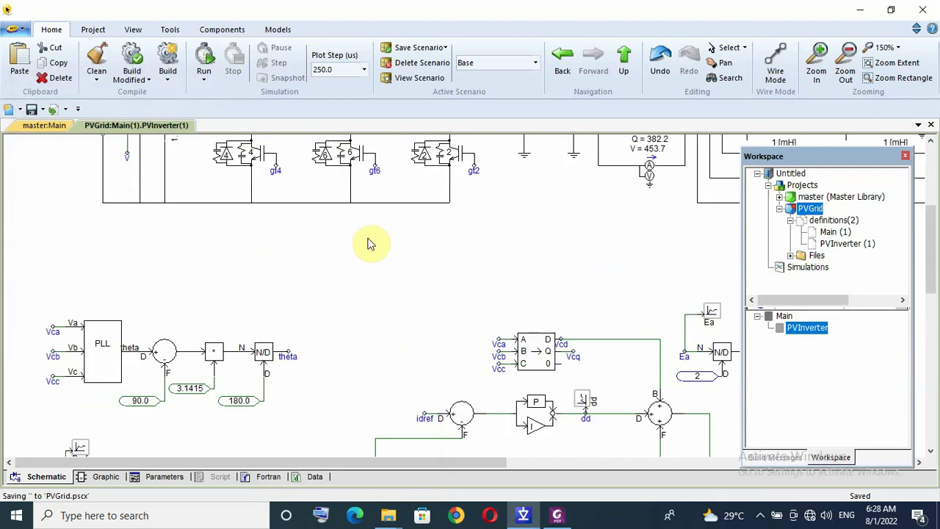
{"action": "left_click", "coordinate": [623, 57]}
- Run the simulation with Pref set to 90 kW and Qref set to 60 kVAR
{"action": "scroll", "coordinate": [304, 215], "scroll_direction": "up", "scroll_amount": 3}
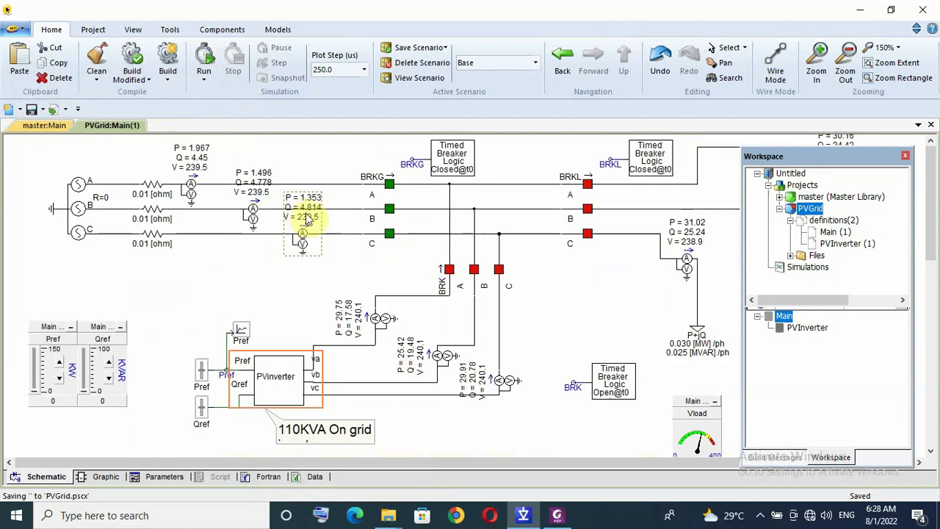
{"action": "left_click_drag", "start_coordinate": [845, 156], "coordinate": [929, 365]}
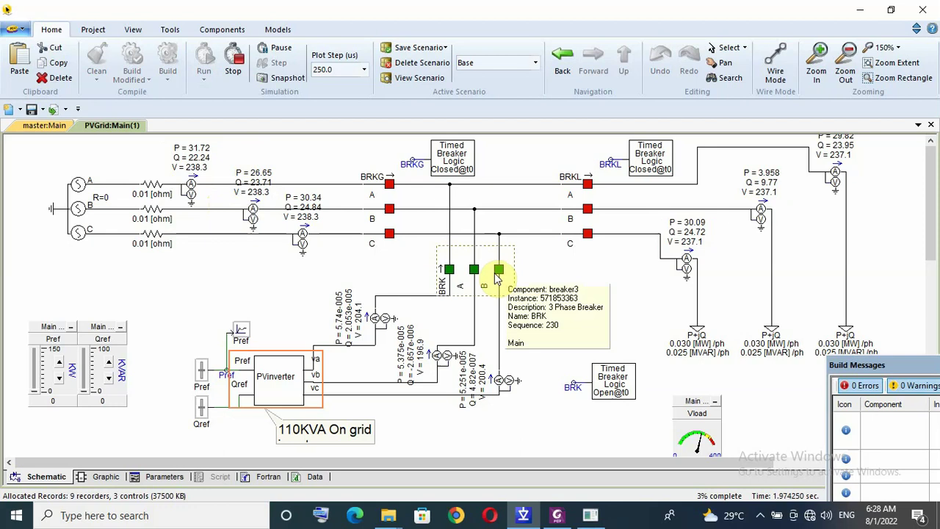
{"action": "left_click", "coordinate": [53, 400]}
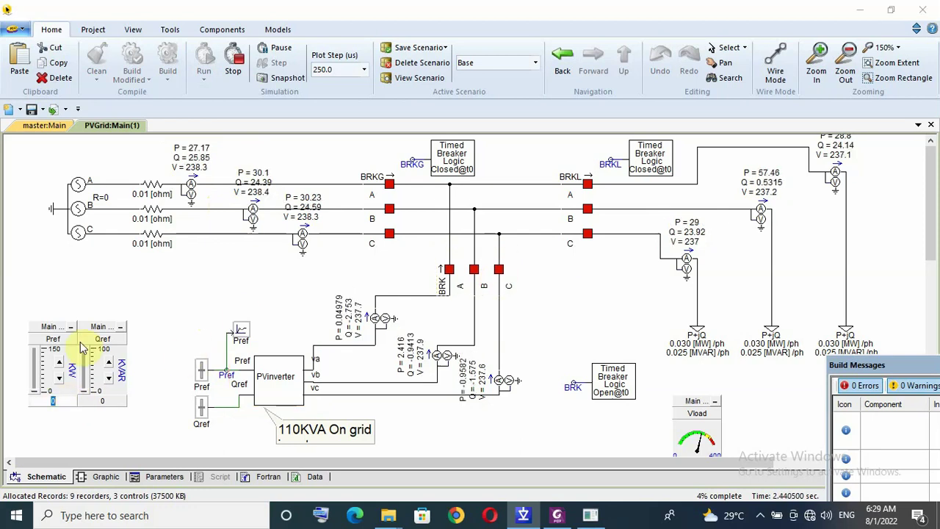
{"action": "type", "text": "90"}
{"action": "key", "text": "Return"}
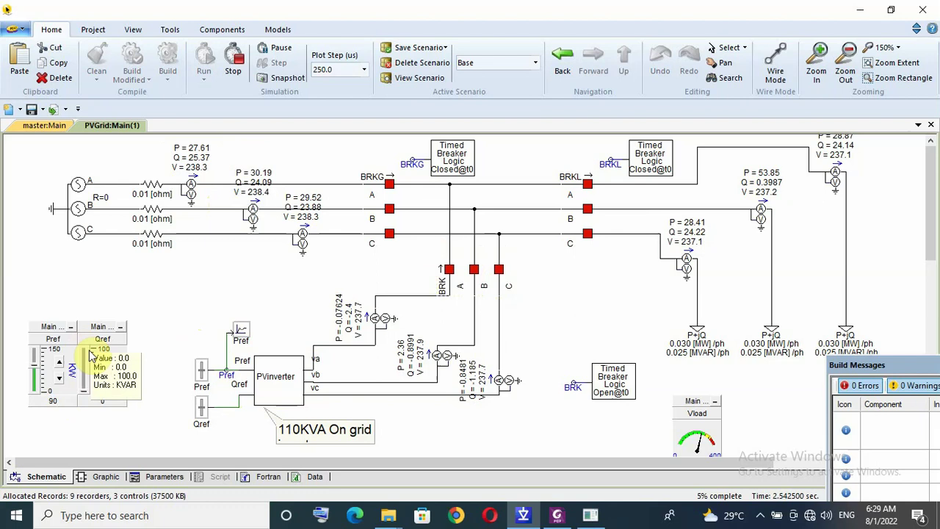
{"action": "left_click", "coordinate": [102, 400]}
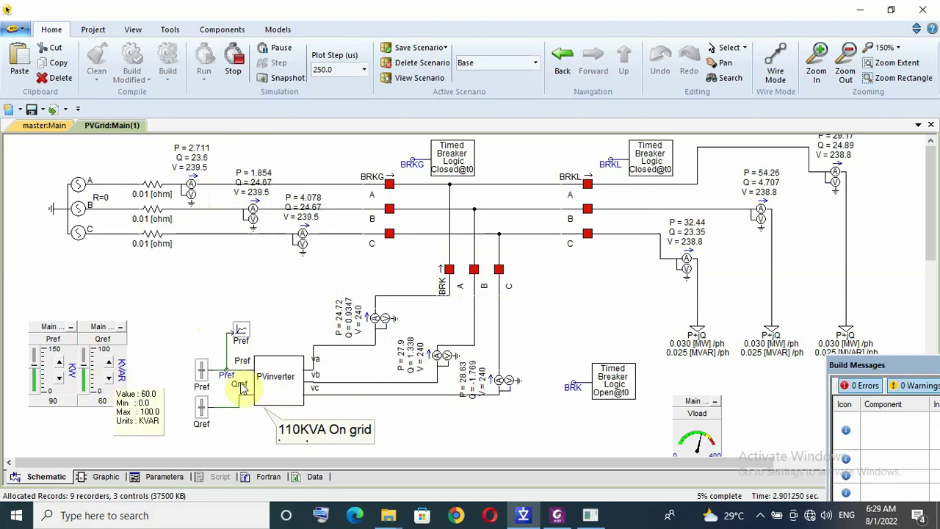
{"action": "scroll", "coordinate": [235, 353], "scroll_direction": "down", "scroll_amount": 5}
{"action": "scroll", "coordinate": [227, 342], "scroll_direction": "down", "scroll_amount": 1}
- Inspect the inverter-output multimeter's configuration and cancel without changes
{"action": "scroll", "coordinate": [168, 293], "scroll_direction": "down", "scroll_amount": 2}
{"action": "scroll", "coordinate": [164, 289], "scroll_direction": "down", "scroll_amount": 2}
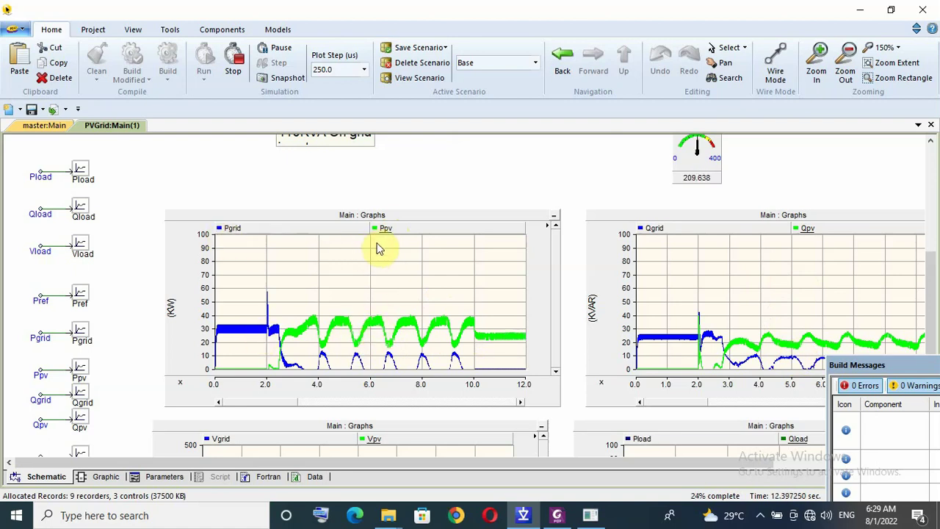
{"action": "scroll", "coordinate": [488, 190], "scroll_direction": "up", "scroll_amount": 5}
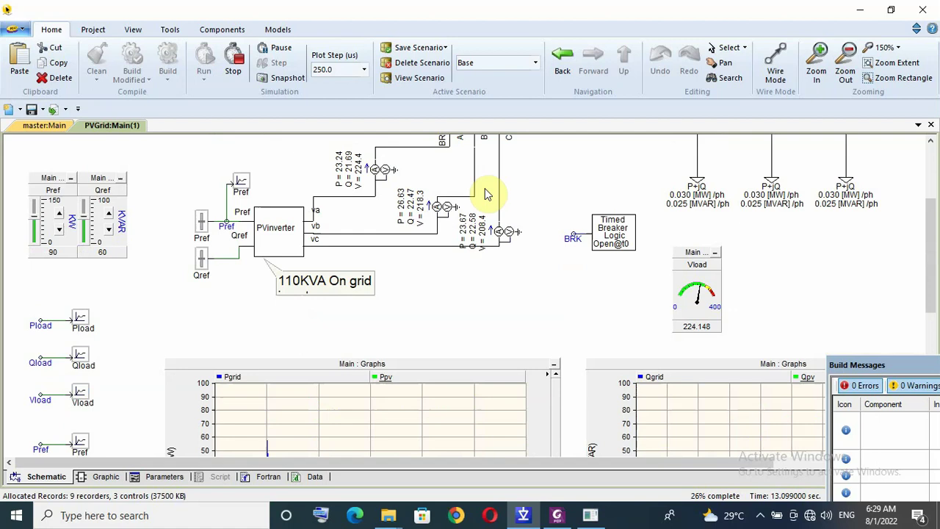
{"action": "scroll", "coordinate": [521, 221], "scroll_direction": "up", "scroll_amount": 2}
{"action": "scroll", "coordinate": [556, 252], "scroll_direction": "up", "scroll_amount": 3}
{"action": "left_click", "coordinate": [344, 323]}
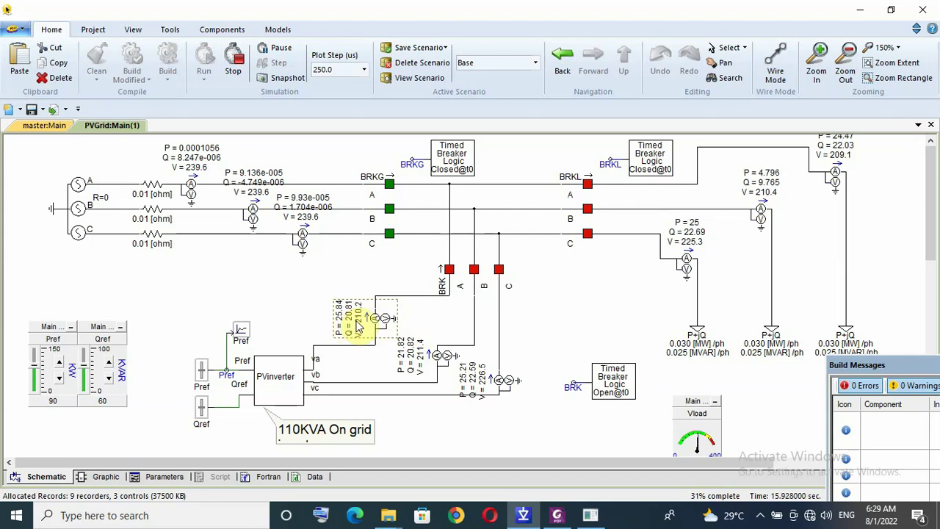
{"action": "scroll", "coordinate": [358, 326], "scroll_direction": "down", "scroll_amount": 3}
{"action": "scroll", "coordinate": [358, 326], "scroll_direction": "down", "scroll_amount": 2}
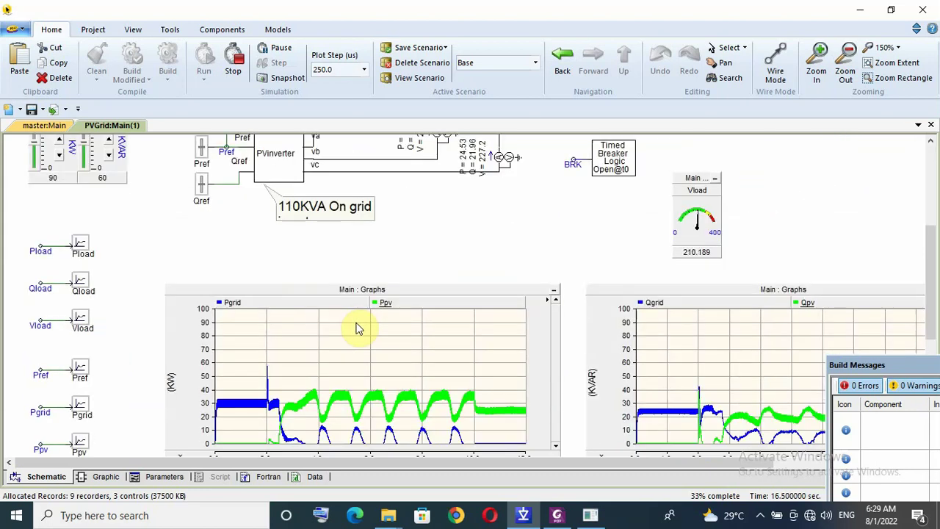
{"action": "scroll", "coordinate": [417, 274], "scroll_direction": "up", "scroll_amount": 3}
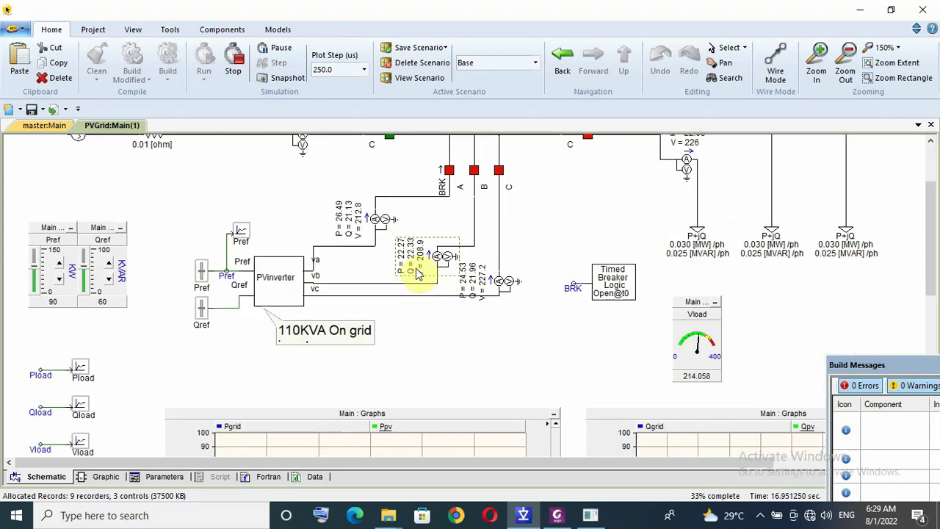
{"action": "double_click", "coordinate": [384, 224]}
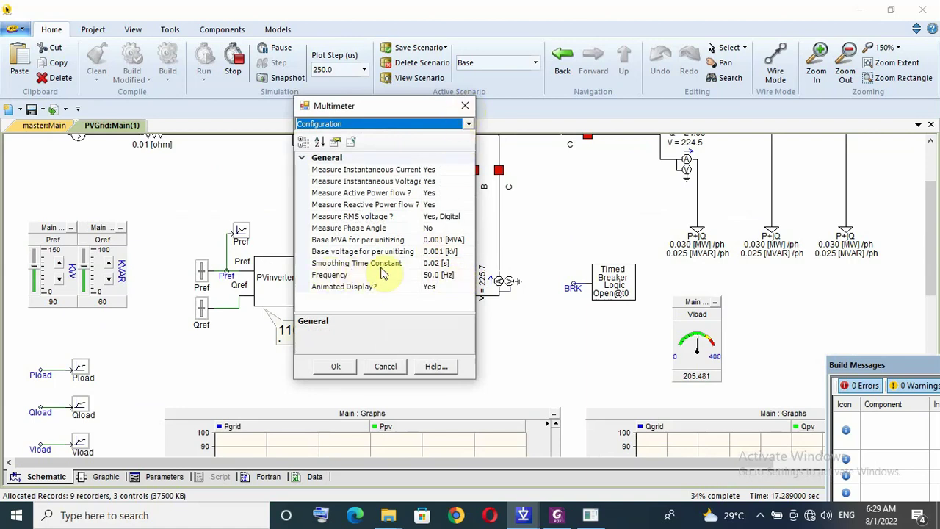
{"action": "left_click", "coordinate": [464, 108]}
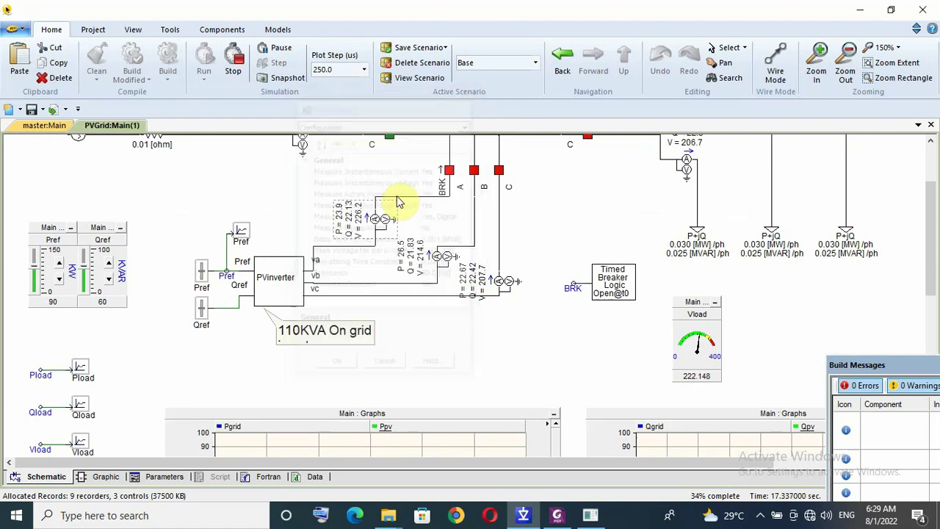
- Scroll down to the Pgrid/Ppv and Qgrid/Qpv result graphs
{"action": "scroll", "coordinate": [153, 277], "scroll_direction": "down", "scroll_amount": 3}
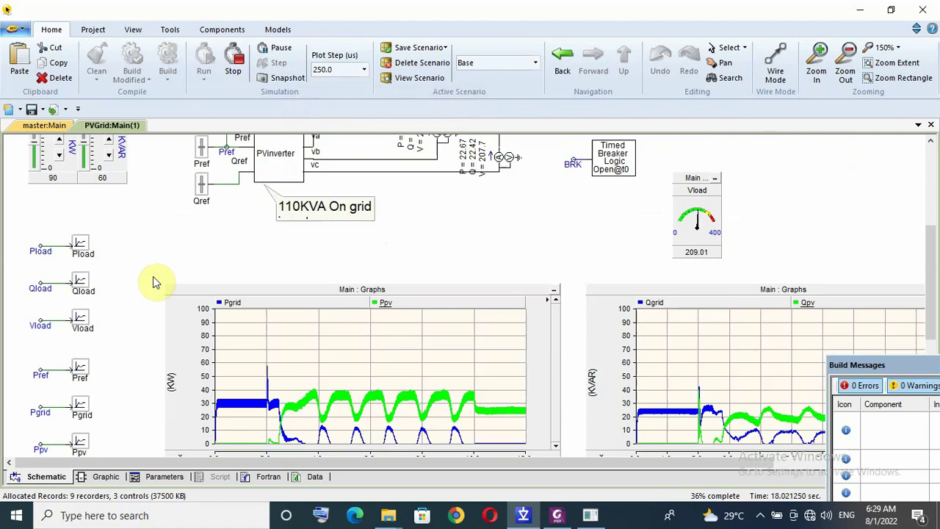
{"action": "scroll", "coordinate": [145, 280], "scroll_direction": "down", "scroll_amount": 2}
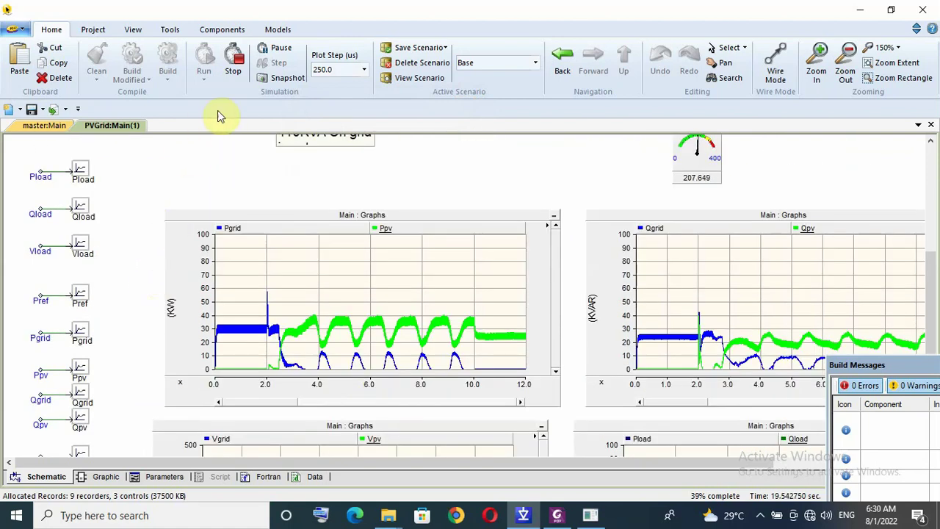
{"action": "scroll", "coordinate": [351, 232], "scroll_direction": "up", "scroll_amount": 4}
- Stop the running simulation on the Main page and drag Pref down to 0
{"action": "double_click", "coordinate": [294, 235]}
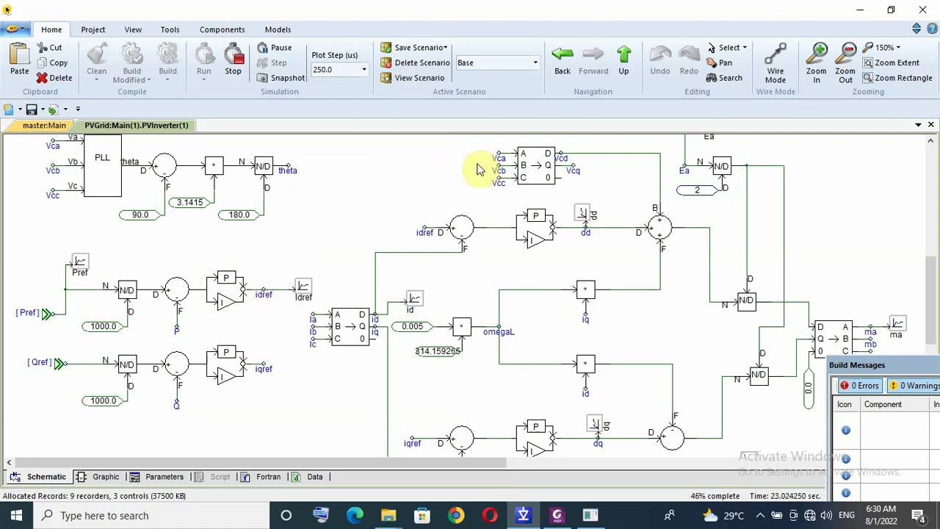
{"action": "left_click", "coordinate": [624, 55]}
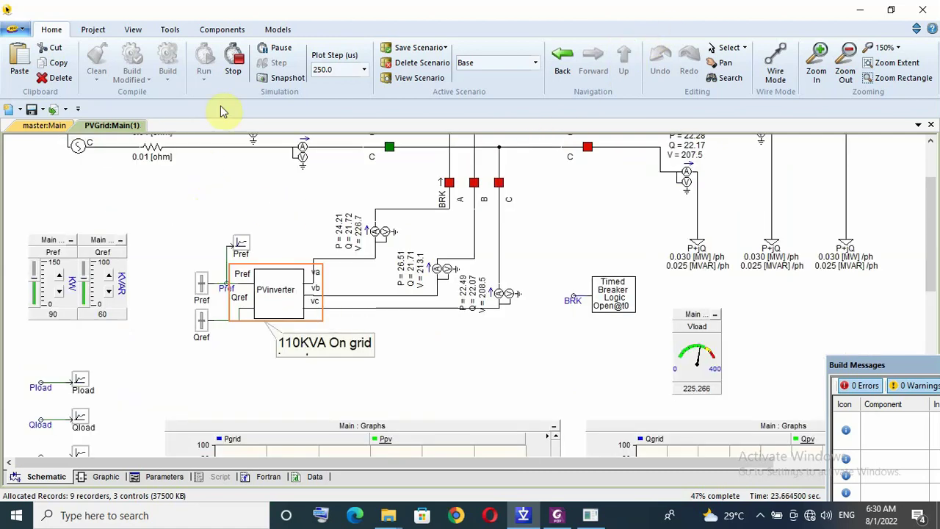
{"action": "left_click", "coordinate": [233, 59]}
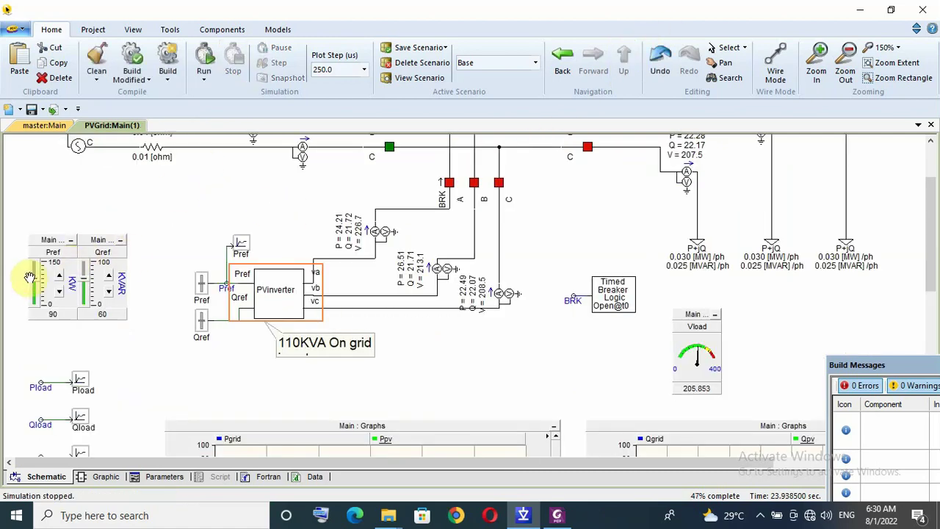
{"action": "left_click_drag", "start_coordinate": [30, 278], "coordinate": [36, 325]}
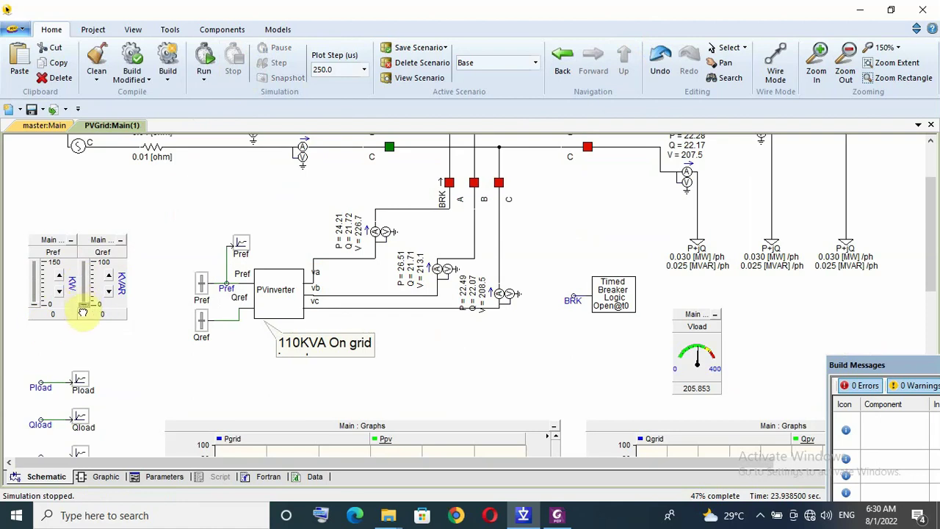
- Re-enter the PVinverter control circuit and select the Pref PI controller
{"action": "double_click", "coordinate": [283, 295]}
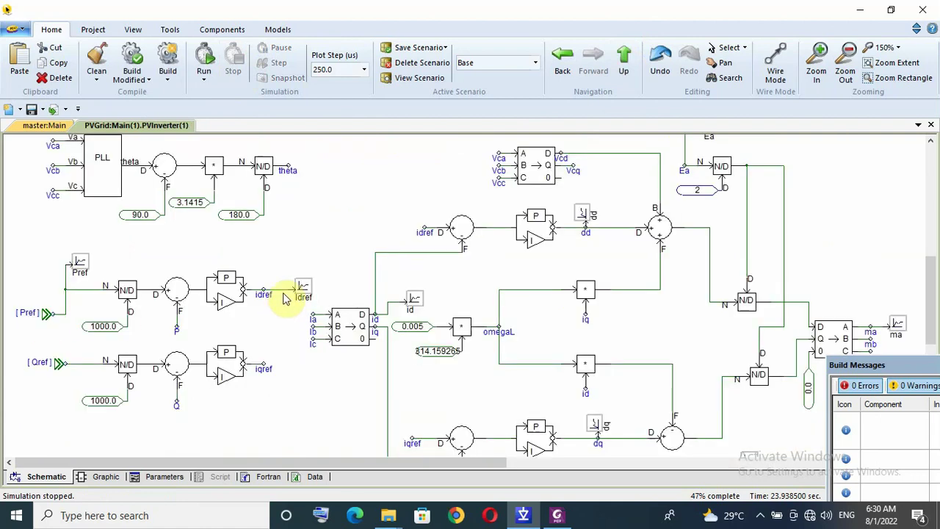
{"action": "scroll", "coordinate": [272, 297], "scroll_direction": "down", "scroll_amount": 4}
{"action": "scroll", "coordinate": [264, 293], "scroll_direction": "up", "scroll_amount": 3}
{"action": "left_click", "coordinate": [228, 263]}
- Set the Pref and Qref PI controllers to gain 10 and time constant 0.005 s
{"action": "double_click", "coordinate": [229, 263]}
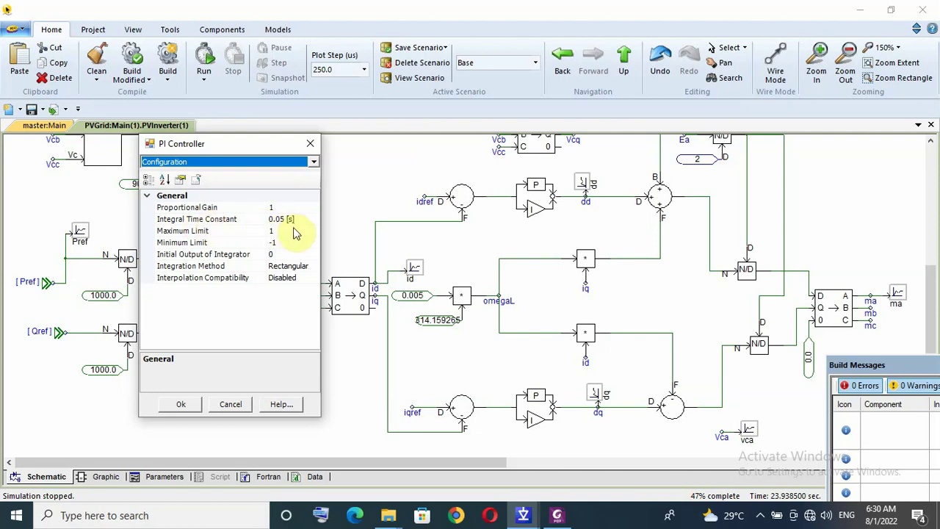
{"action": "left_click", "coordinate": [285, 205]}
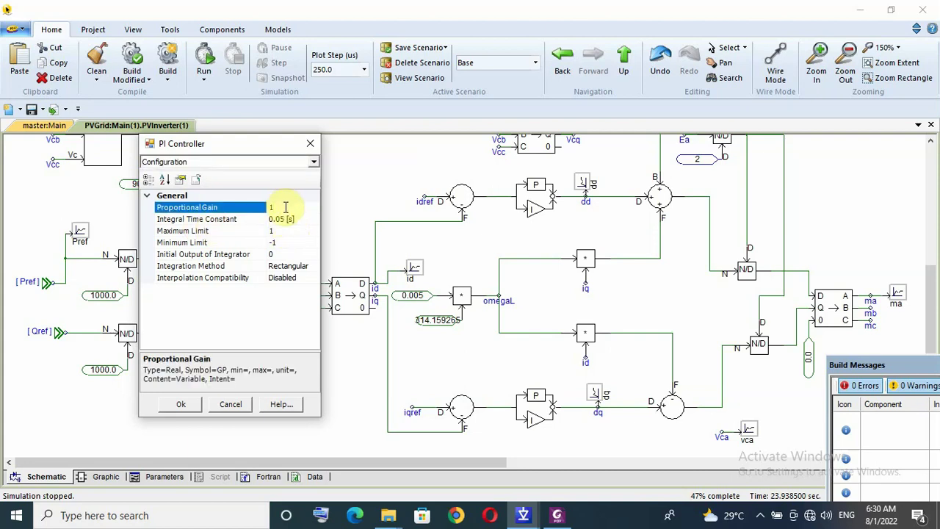
{"action": "type", "text": "0"}
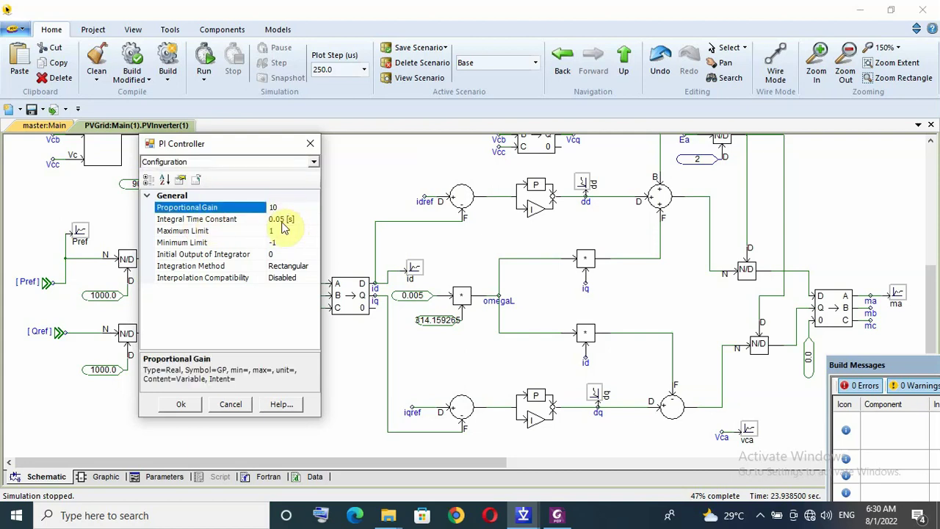
{"action": "left_click", "coordinate": [281, 220]}
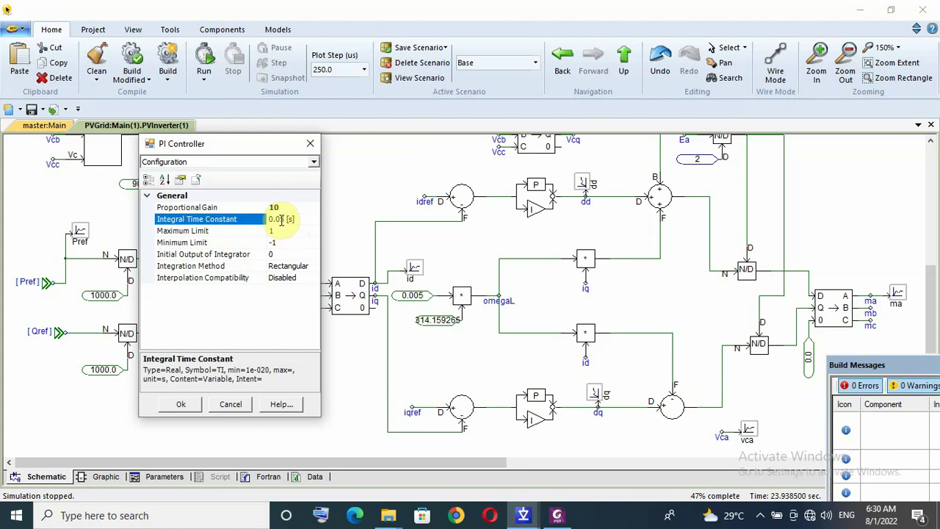
{"action": "type", "text": "05"}
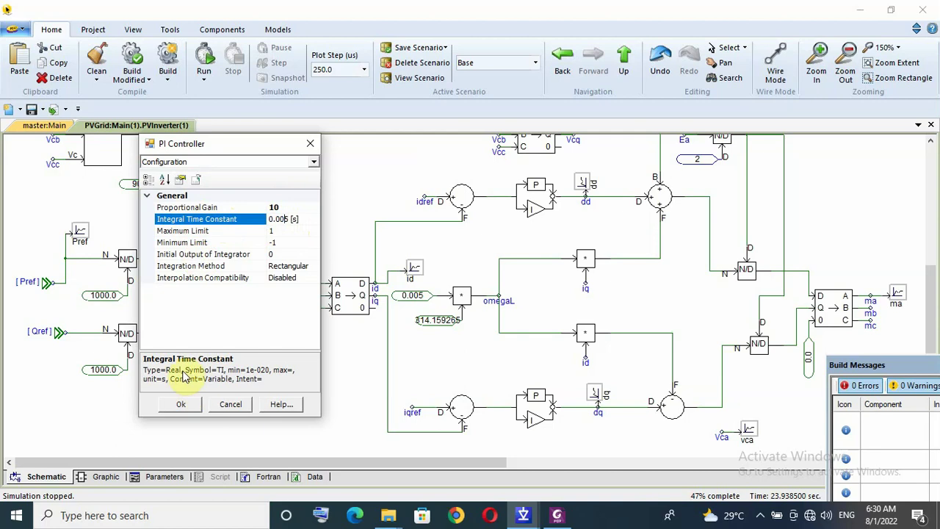
{"action": "left_click", "coordinate": [184, 403]}
{"action": "double_click", "coordinate": [235, 336]}
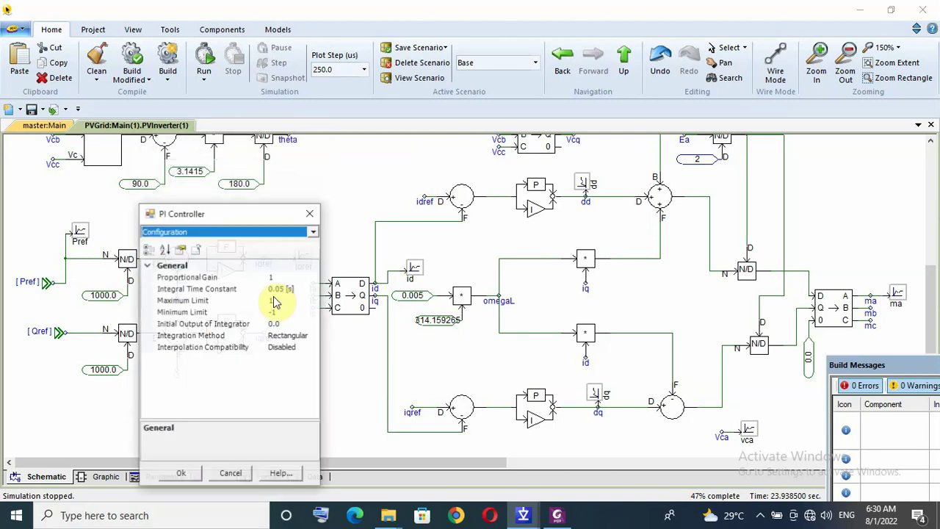
{"action": "left_click", "coordinate": [286, 276]}
{"action": "type", "text": "0"}
{"action": "left_click", "coordinate": [285, 289]}
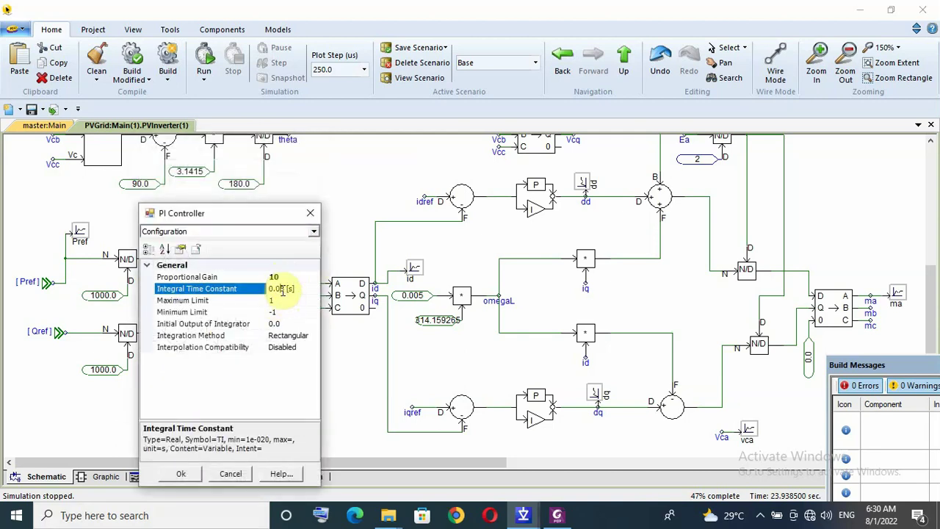
{"action": "type", "text": "0"}
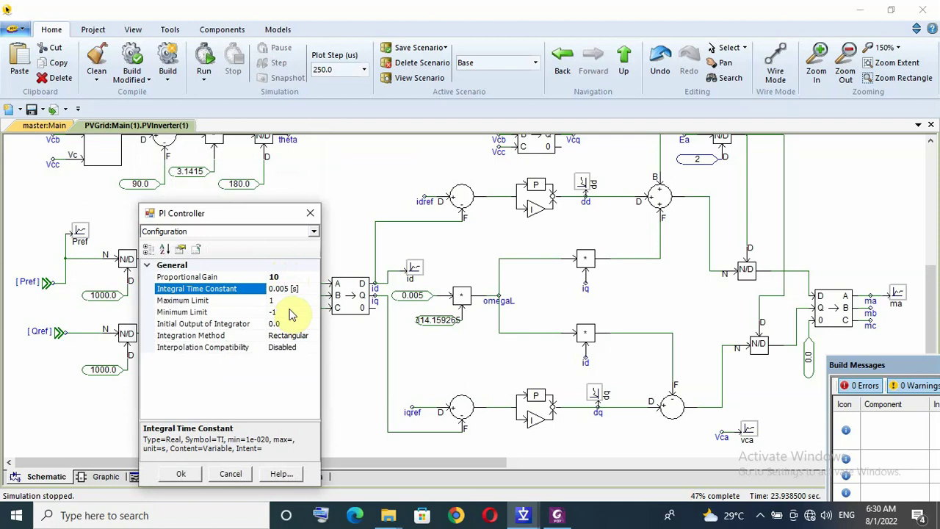
{"action": "key", "text": "Return"}
- Set the dd and dq PI controllers to gain 10 and time constant 0.005 s
{"action": "double_click", "coordinate": [535, 196]}
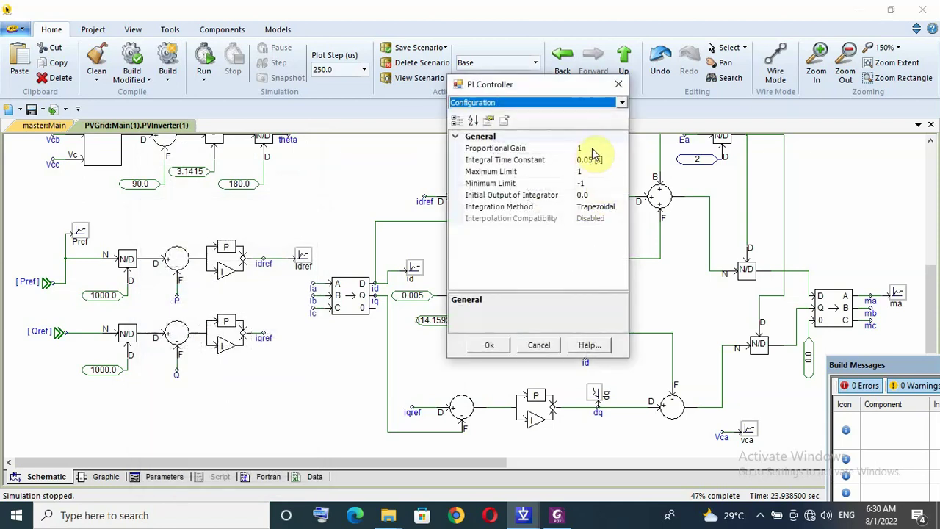
{"action": "left_click", "coordinate": [593, 148]}
{"action": "type", "text": "0"}
{"action": "left_click", "coordinate": [592, 162]}
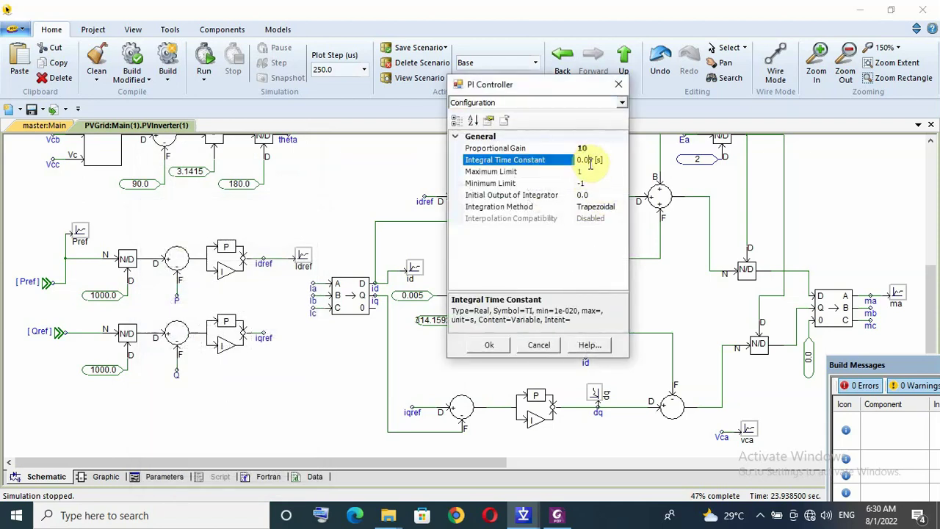
{"action": "type", "text": "0"}
{"action": "key", "text": "Return"}
{"action": "double_click", "coordinate": [539, 409]}
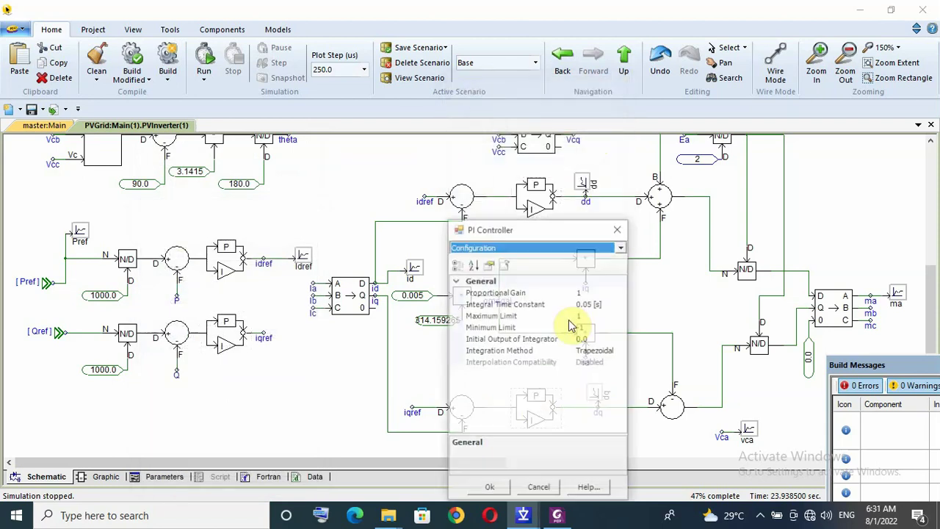
{"action": "left_click", "coordinate": [588, 292]}
{"action": "type", "text": "0"}
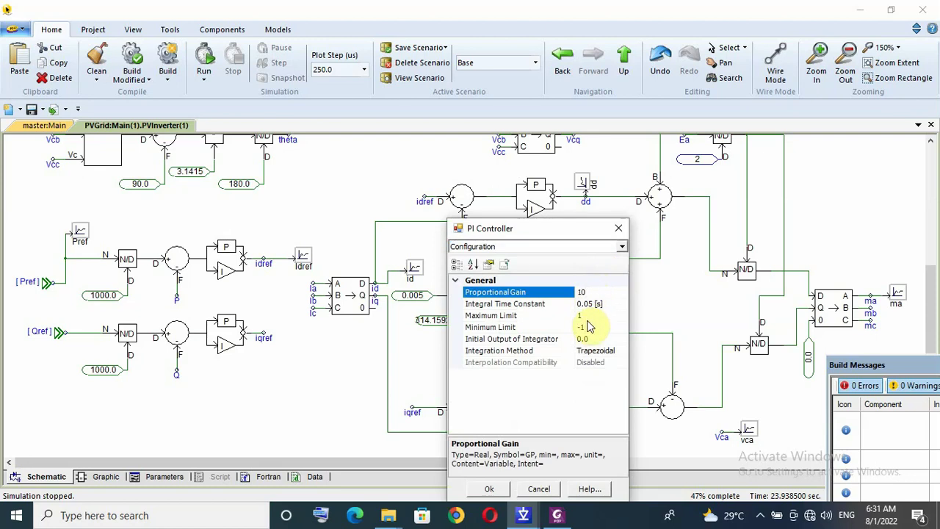
{"action": "left_click", "coordinate": [592, 304]}
{"action": "type", "text": "0"}
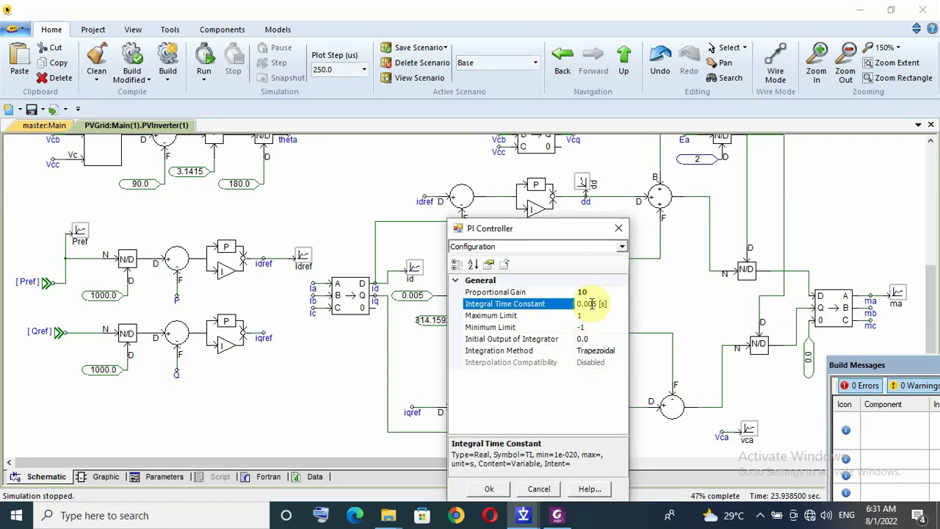
{"action": "key", "text": "Return"}
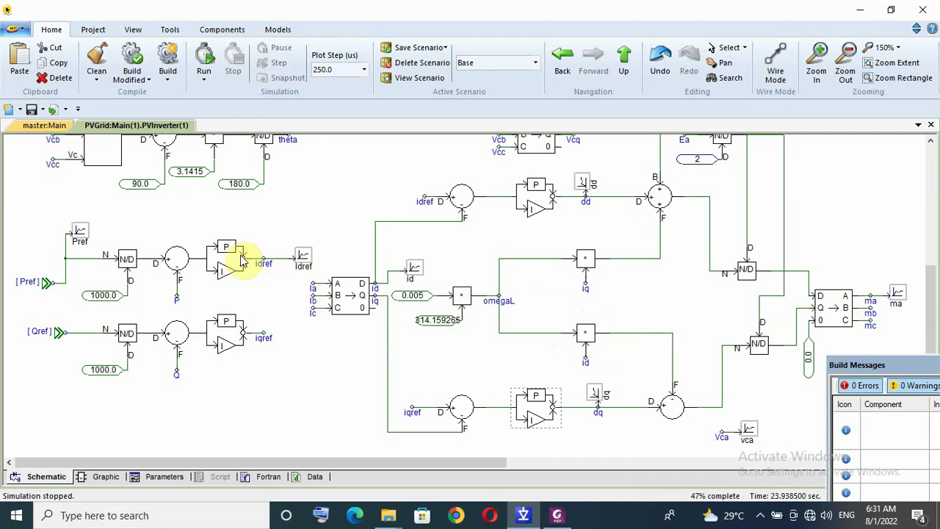
- Save the PVGrid project, return to the main circuit, and start the simulation
{"action": "key", "text": "ctrl+s"}
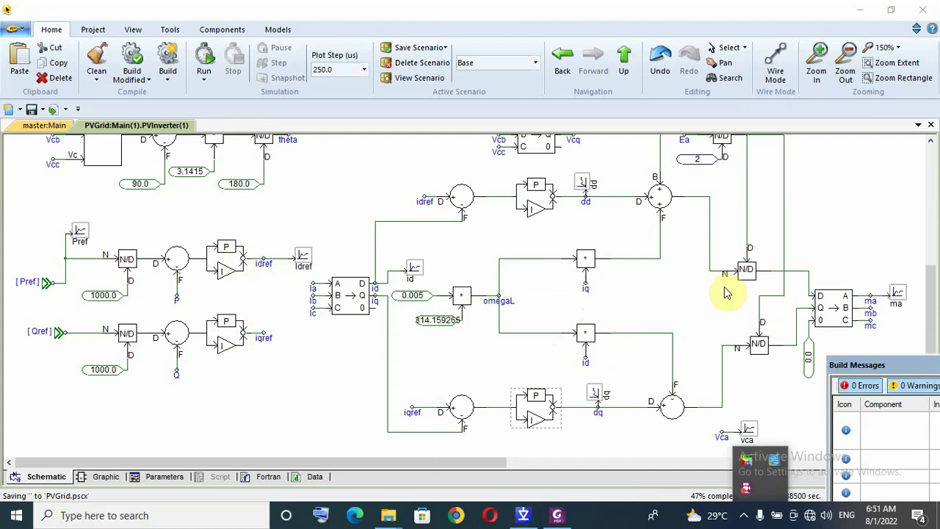
{"action": "left_click", "coordinate": [492, 176]}
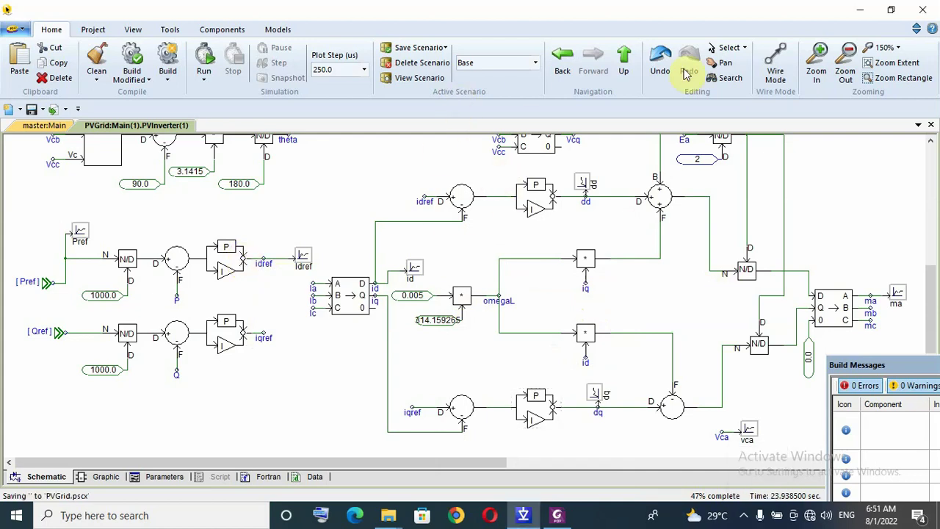
{"action": "left_click", "coordinate": [623, 61]}
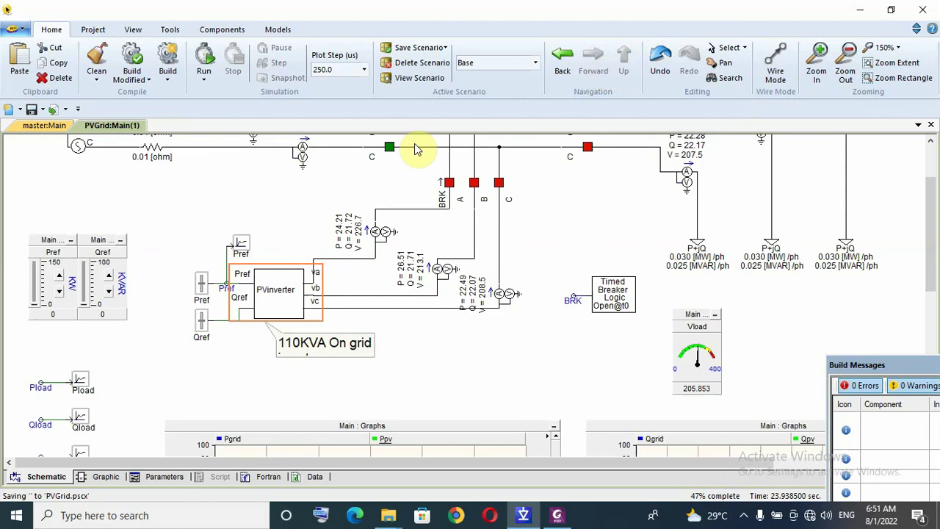
{"action": "scroll", "coordinate": [305, 215], "scroll_direction": "up", "scroll_amount": 2}
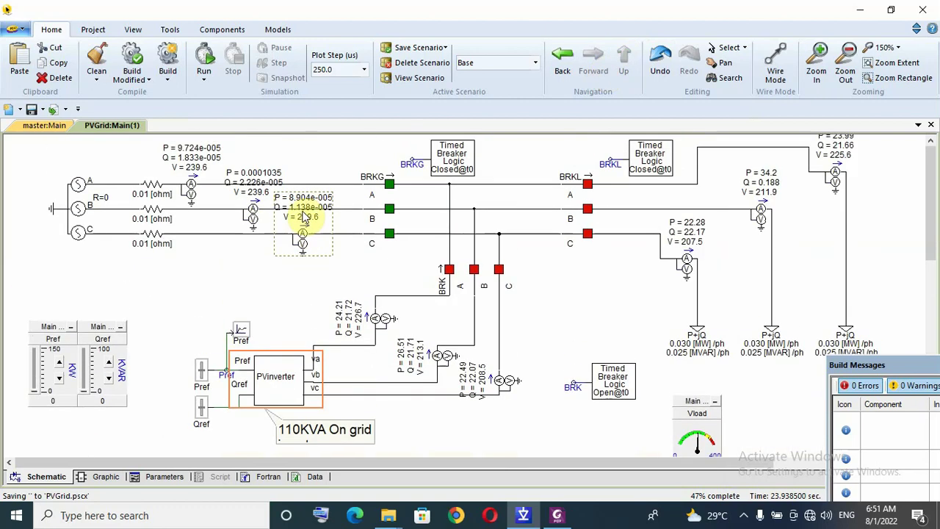
{"action": "left_click", "coordinate": [203, 63]}
{"action": "scroll", "coordinate": [194, 243], "scroll_direction": "down", "scroll_amount": 2}
{"action": "scroll", "coordinate": [190, 223], "scroll_direction": "up", "scroll_amount": 2}
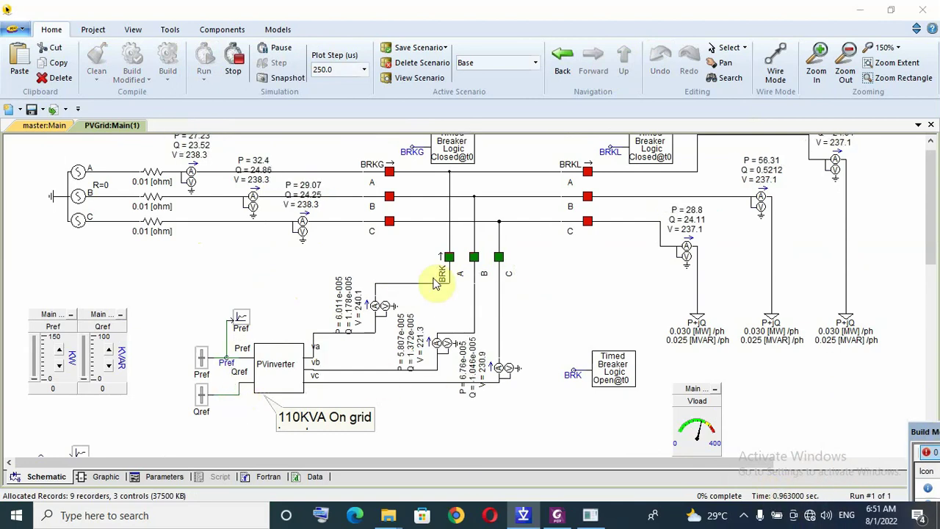
- Set the inverter's Pref to 90 and Qref to 60 while the run progresses
{"action": "left_click", "coordinate": [473, 272]}
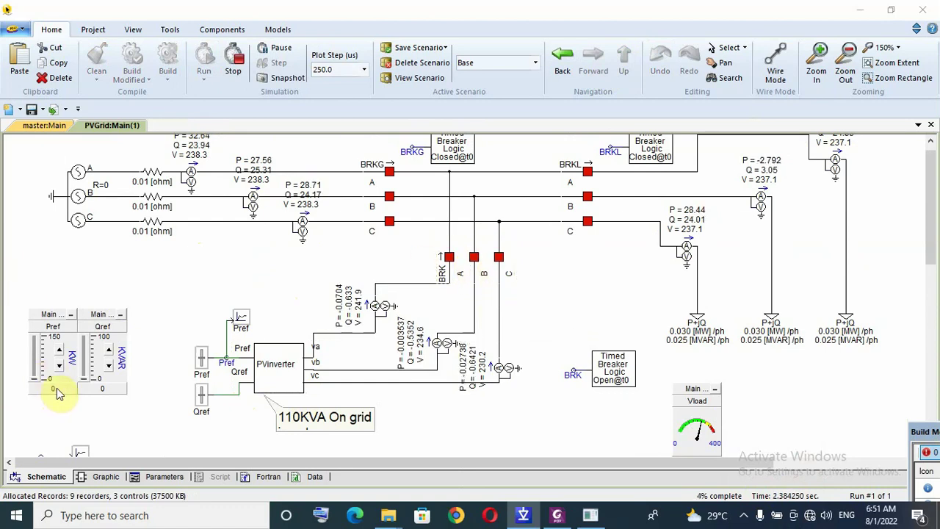
{"action": "type", "text": "90"}
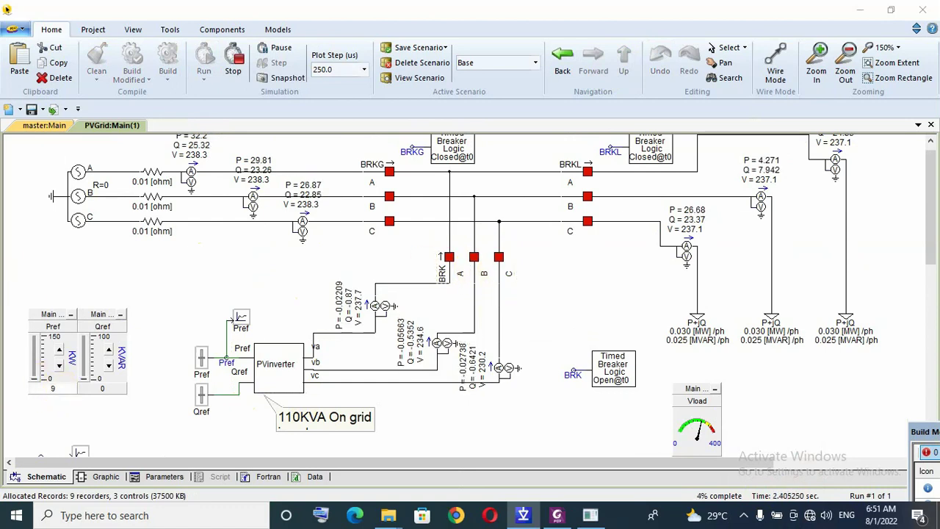
{"action": "key", "text": "Return"}
{"action": "double_click", "coordinate": [104, 389]}
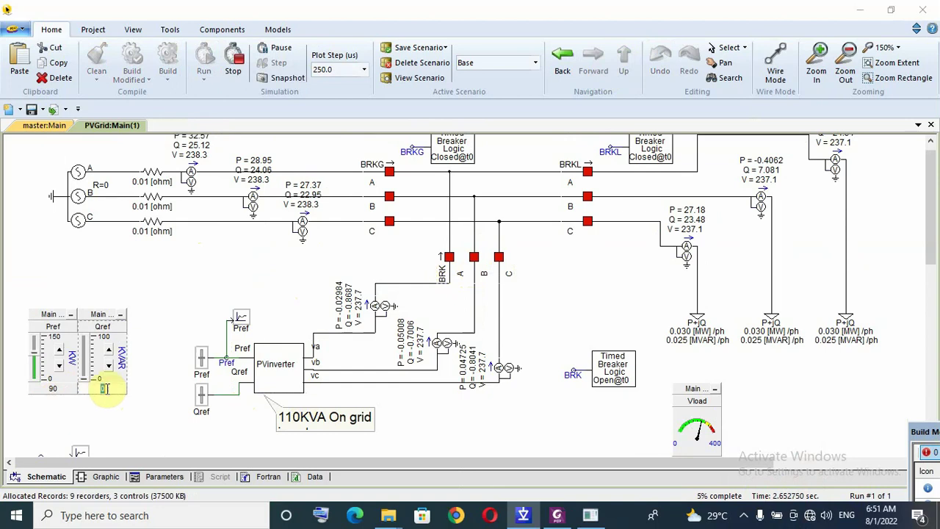
{"action": "type", "text": "60"}
{"action": "key", "text": "Return"}
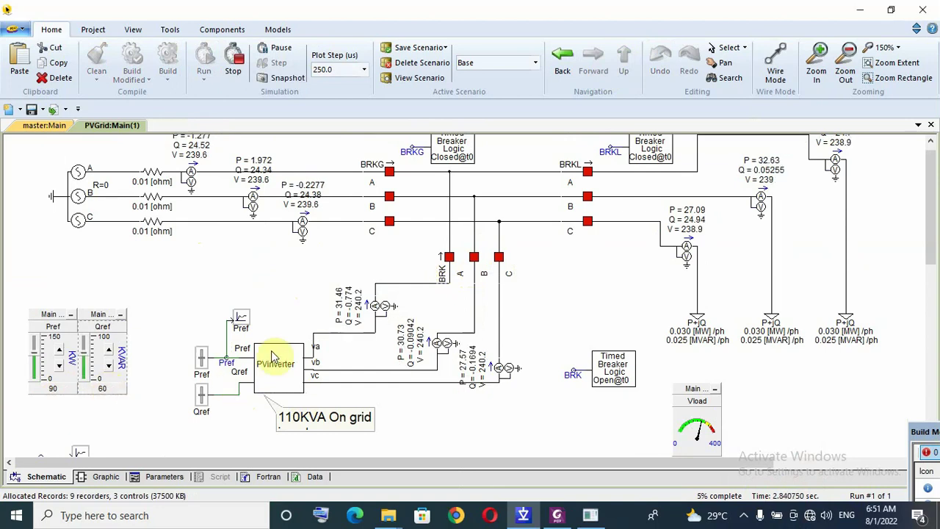
{"action": "scroll", "coordinate": [268, 353], "scroll_direction": "down", "scroll_amount": 5}
{"action": "scroll", "coordinate": [151, 304], "scroll_direction": "down", "scroll_amount": 2}
- Scroll from the power graphs up to the circuit and select the grid-side power meter
{"action": "scroll", "coordinate": [276, 316], "scroll_direction": "down", "scroll_amount": 1}
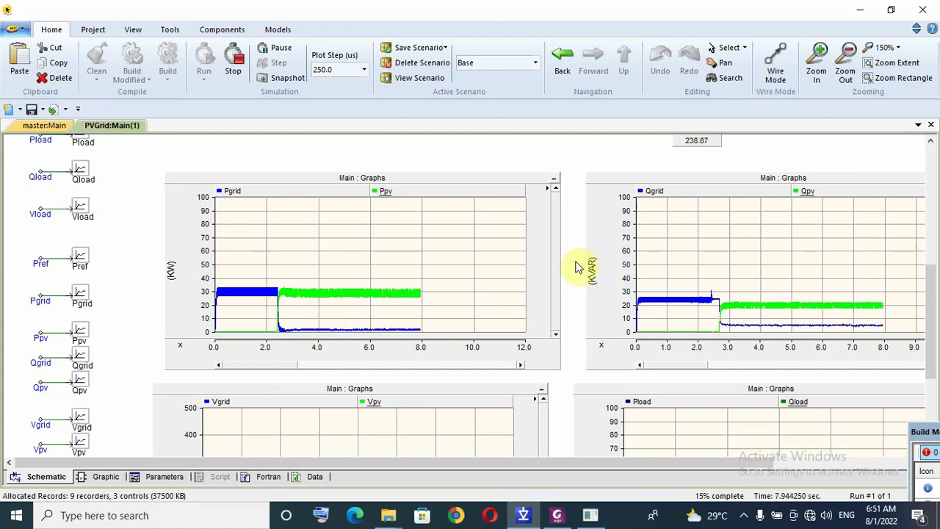
{"action": "scroll", "coordinate": [573, 264], "scroll_direction": "up", "scroll_amount": 4}
{"action": "scroll", "coordinate": [573, 272], "scroll_direction": "up", "scroll_amount": 3}
{"action": "scroll", "coordinate": [705, 261], "scroll_direction": "up", "scroll_amount": 1}
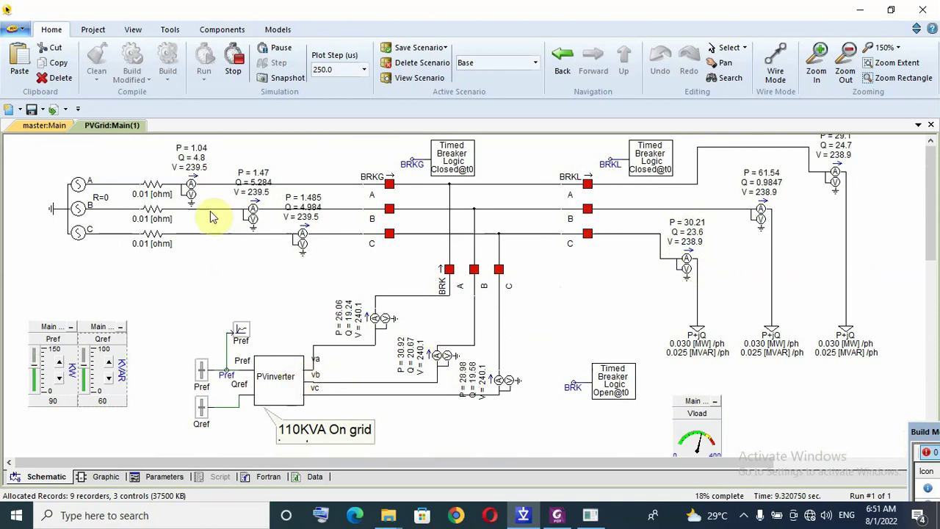
{"action": "left_click", "coordinate": [197, 157]}
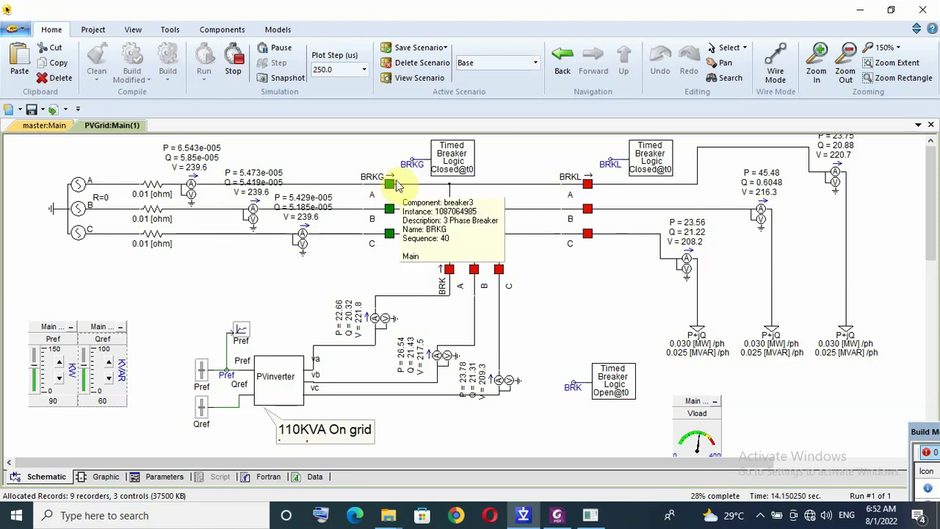
{"action": "double_click", "coordinate": [453, 157]}
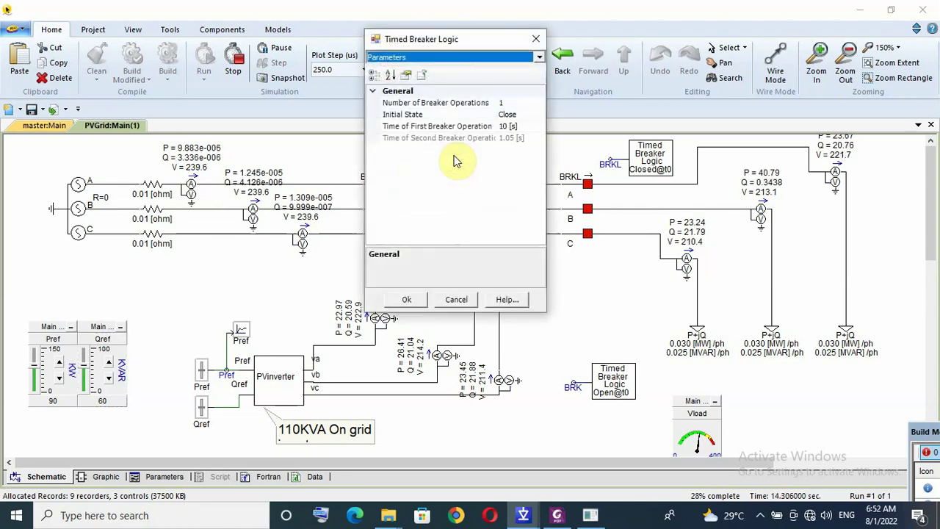
{"action": "left_click", "coordinate": [424, 297]}
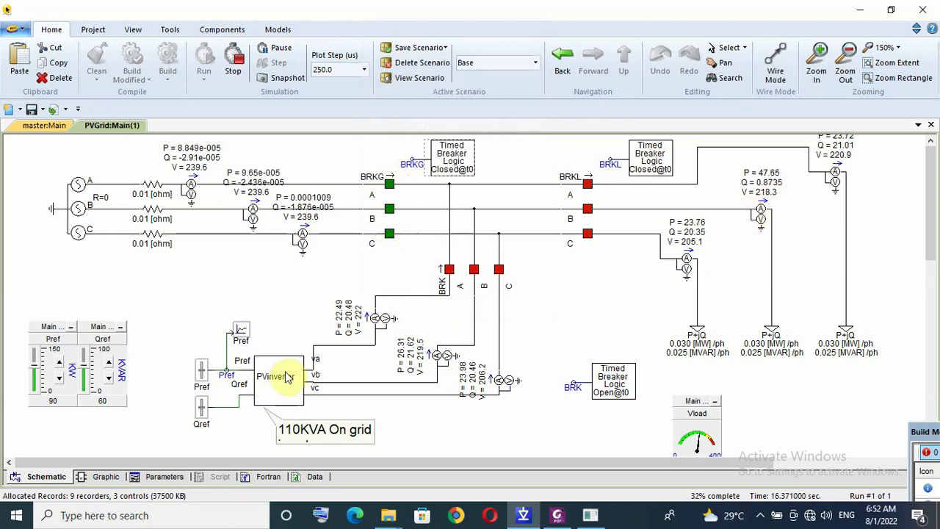
{"action": "scroll", "coordinate": [309, 313], "scroll_direction": "down", "scroll_amount": 3}
{"action": "scroll", "coordinate": [311, 310], "scroll_direction": "down", "scroll_amount": 1}
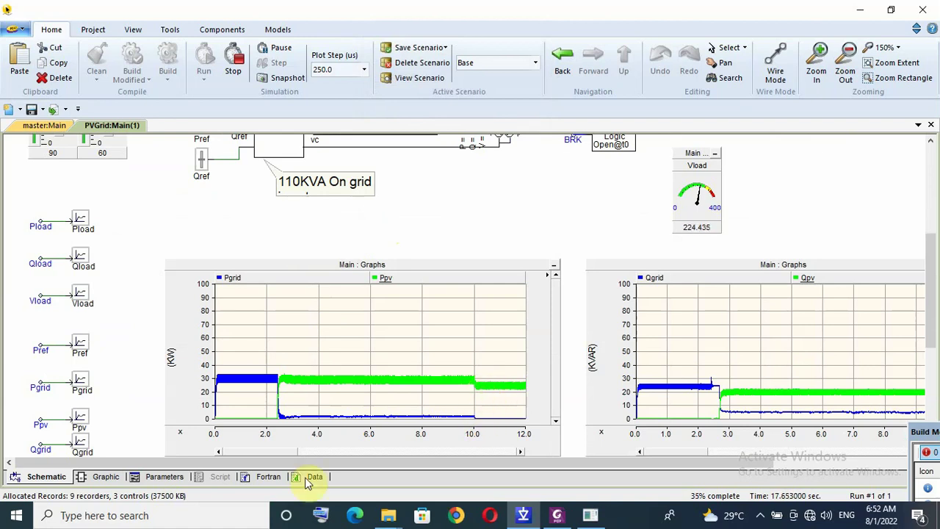
{"action": "left_click_drag", "start_coordinate": [272, 451], "coordinate": [300, 453]}
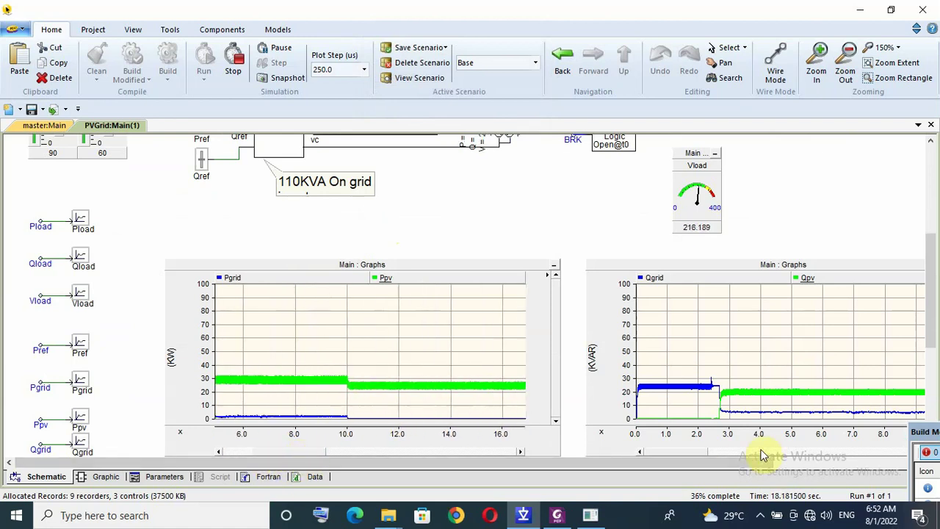
{"action": "left_click_drag", "start_coordinate": [705, 451], "coordinate": [713, 450]}
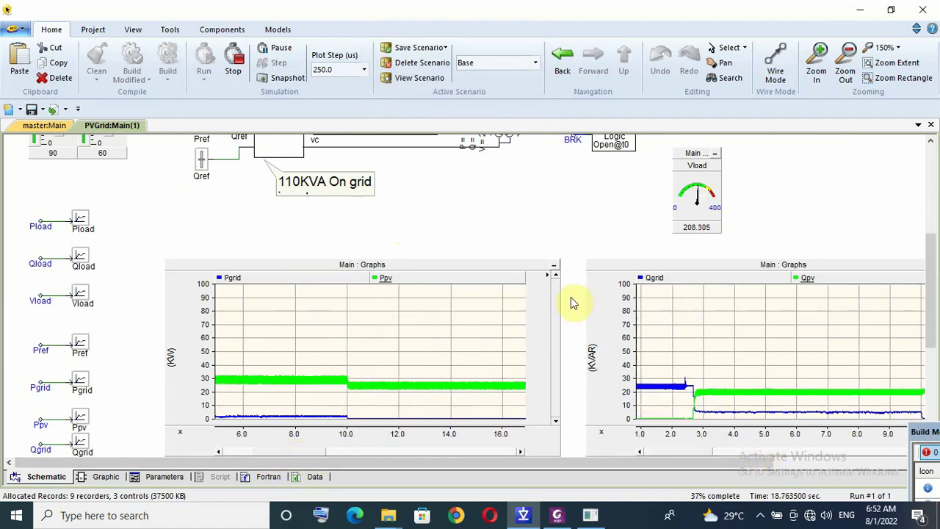
{"action": "scroll", "coordinate": [574, 302], "scroll_direction": "down", "scroll_amount": 5}
{"action": "scroll", "coordinate": [571, 303], "scroll_direction": "down", "scroll_amount": 2}
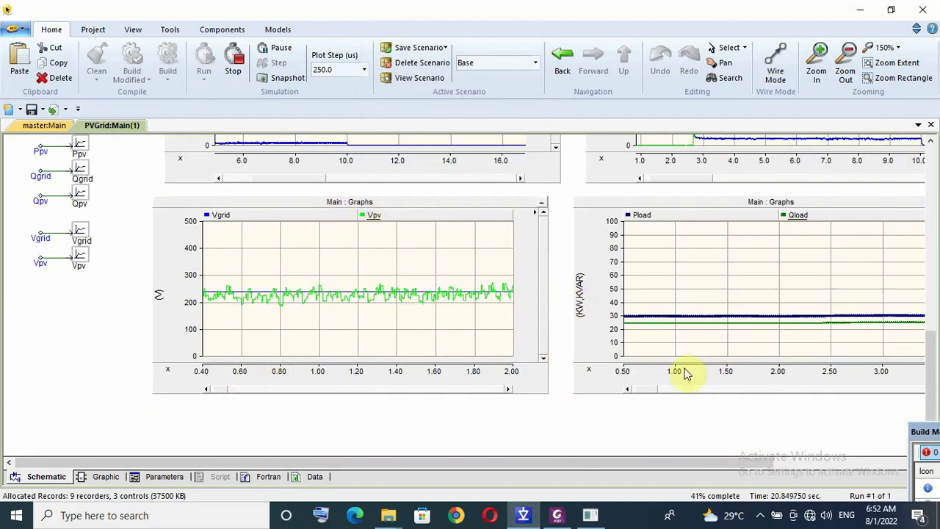
{"action": "left_click_drag", "start_coordinate": [651, 390], "coordinate": [668, 392]}
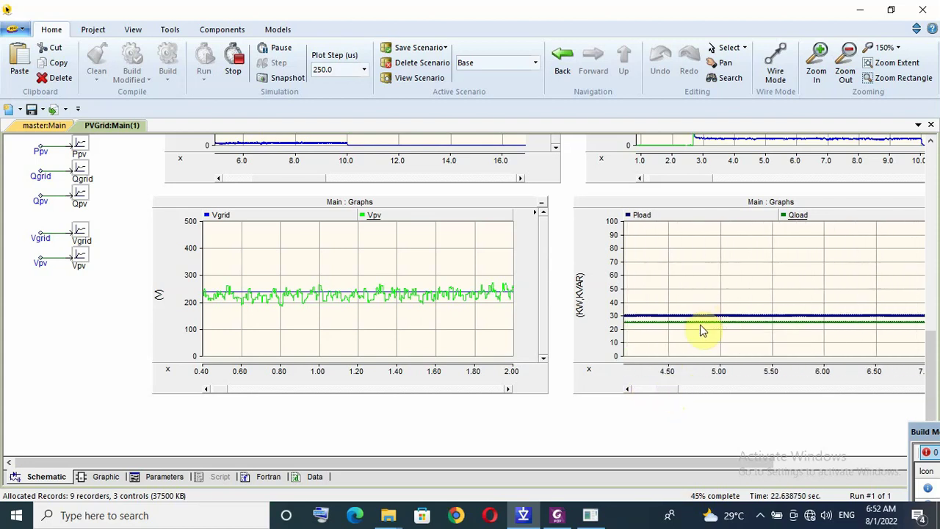
{"action": "left_click_drag", "start_coordinate": [666, 389], "coordinate": [697, 389]}
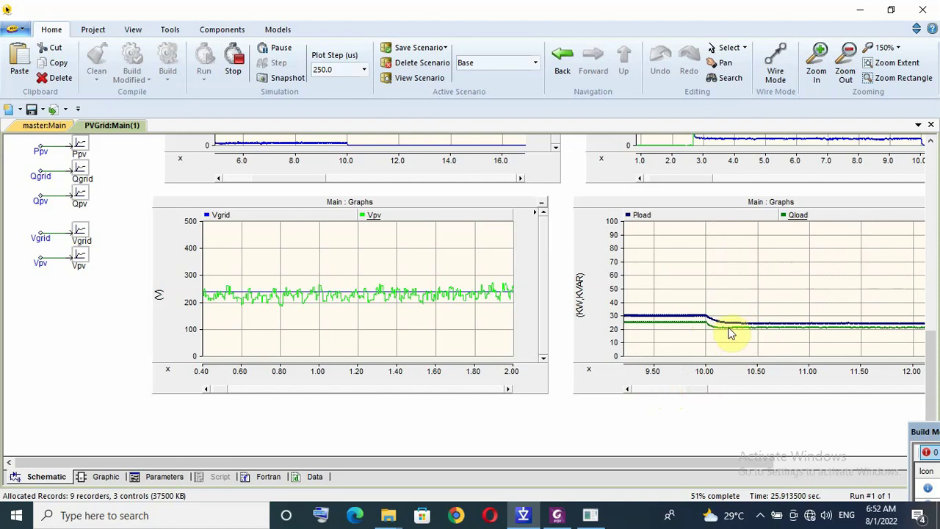
{"action": "scroll", "coordinate": [588, 346], "scroll_direction": "up", "scroll_amount": 2}
{"action": "scroll", "coordinate": [563, 310], "scroll_direction": "up", "scroll_amount": 4}
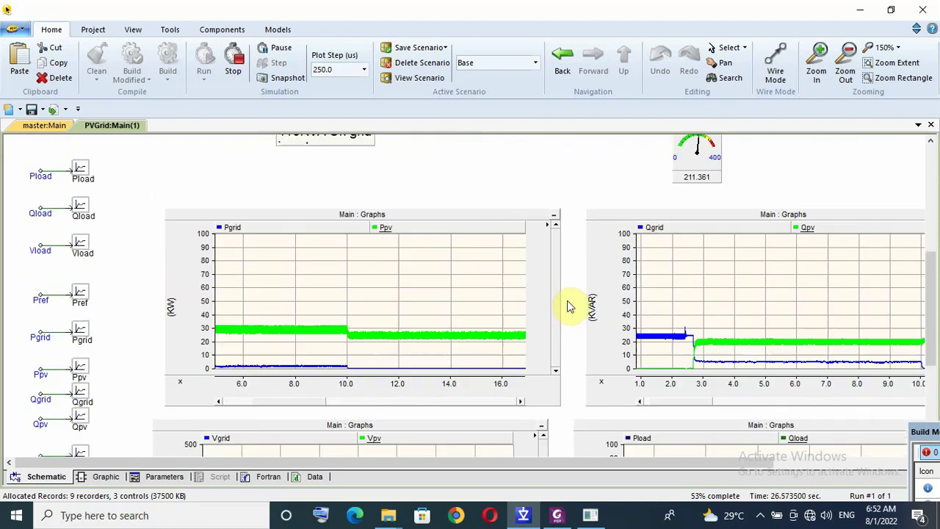
{"action": "scroll", "coordinate": [567, 304], "scroll_direction": "up", "scroll_amount": 4}
{"action": "scroll", "coordinate": [566, 301], "scroll_direction": "up", "scroll_amount": 2}
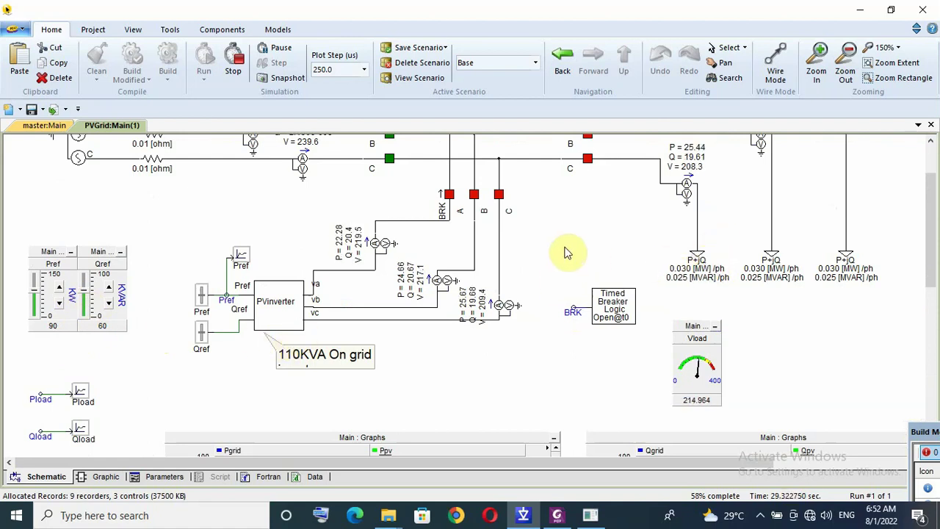
- Stop the simulation and set BRKG's Time of First Breaker Operation to 50 s
{"action": "scroll", "coordinate": [566, 253], "scroll_direction": "up", "scroll_amount": 2}
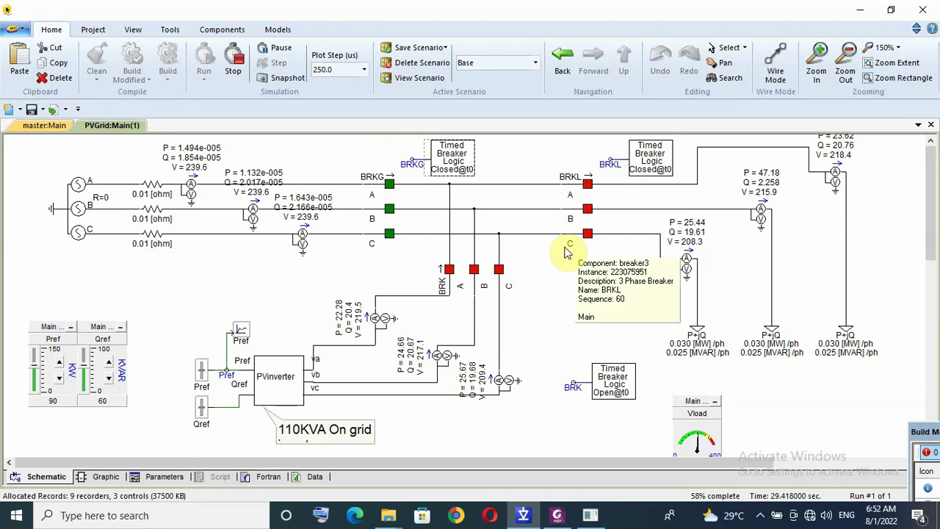
{"action": "left_click", "coordinate": [235, 50]}
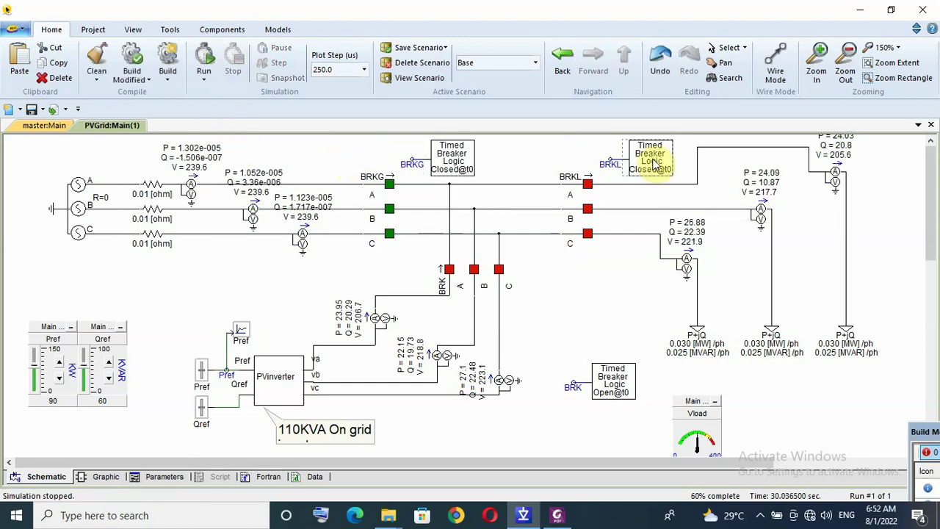
{"action": "left_click", "coordinate": [462, 169]}
{"action": "double_click", "coordinate": [461, 169]}
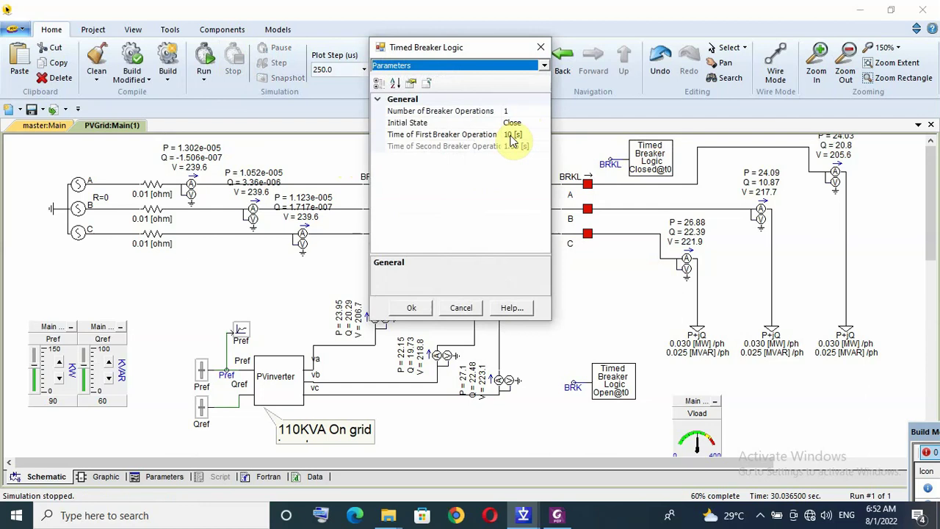
{"action": "left_click", "coordinate": [512, 135]}
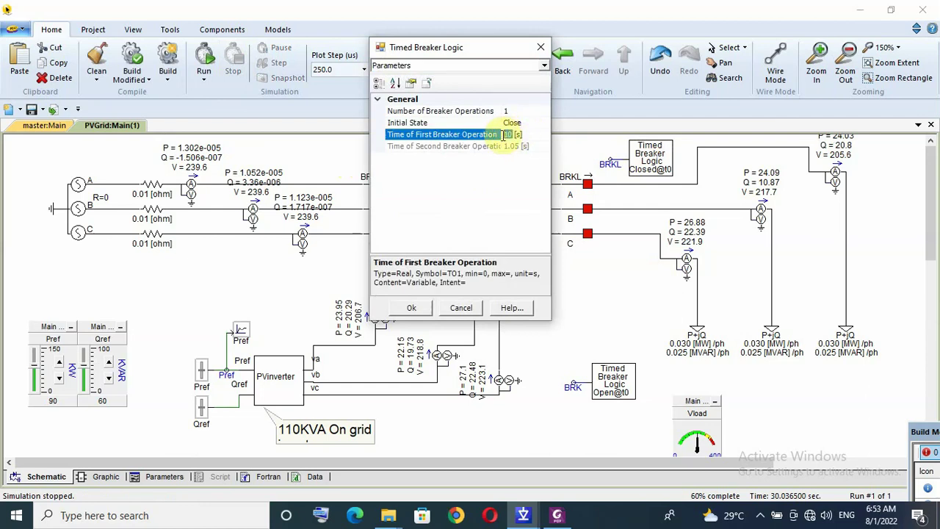
{"action": "type", "text": "50"}
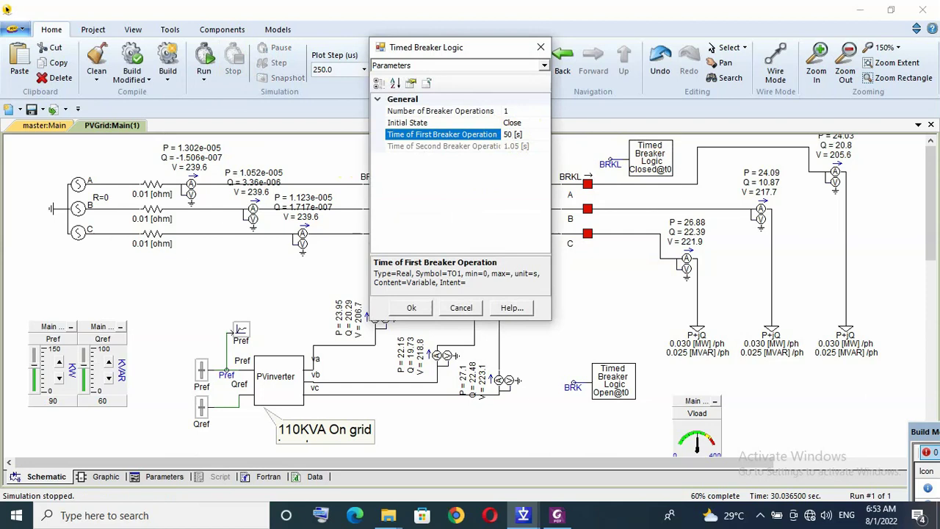
{"action": "key", "text": "Return"}
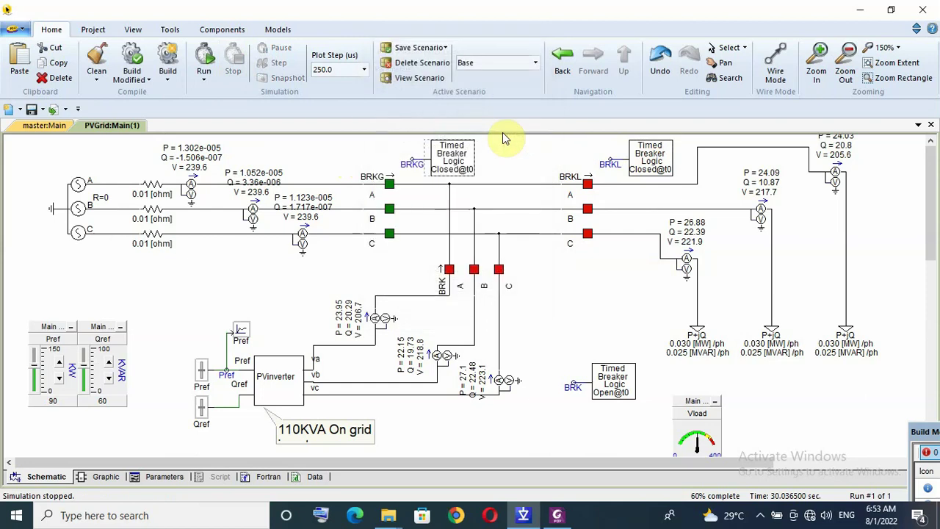
- Set BRKL's Time of First Breaker Operation to 10 s
{"action": "double_click", "coordinate": [656, 163]}
{"action": "left_click", "coordinate": [707, 129]}
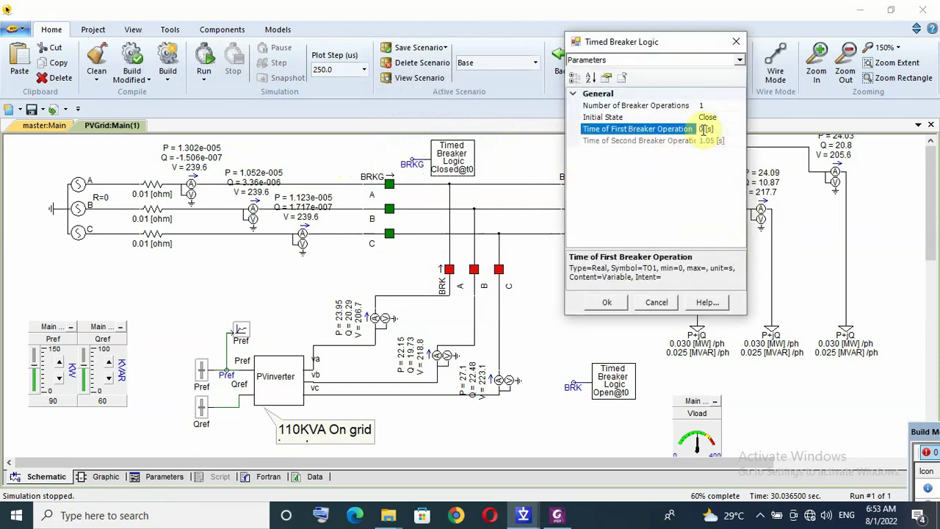
{"action": "type", "text": "1"}
{"action": "key", "text": "Return"}
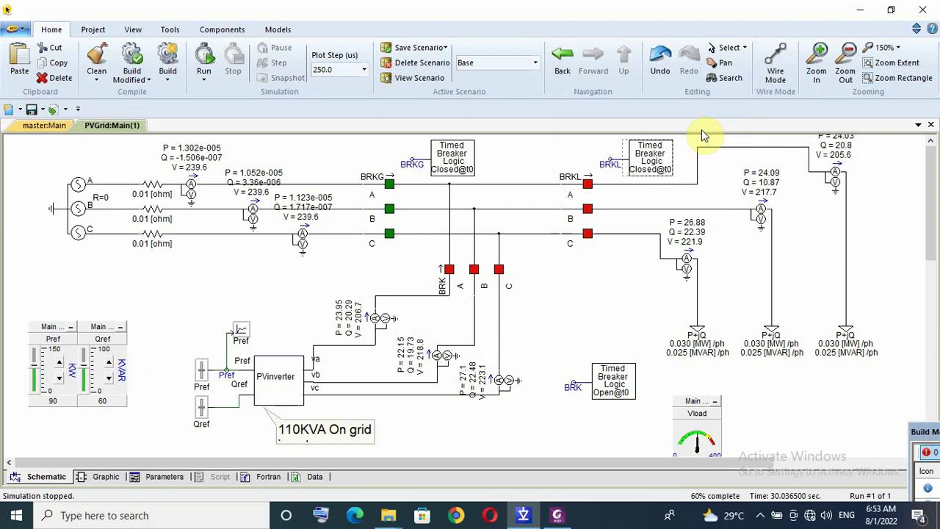
- Inspect the inverter meters, then drag both the Pref and Qref sliders down to 0
{"action": "left_click", "coordinate": [395, 335]}
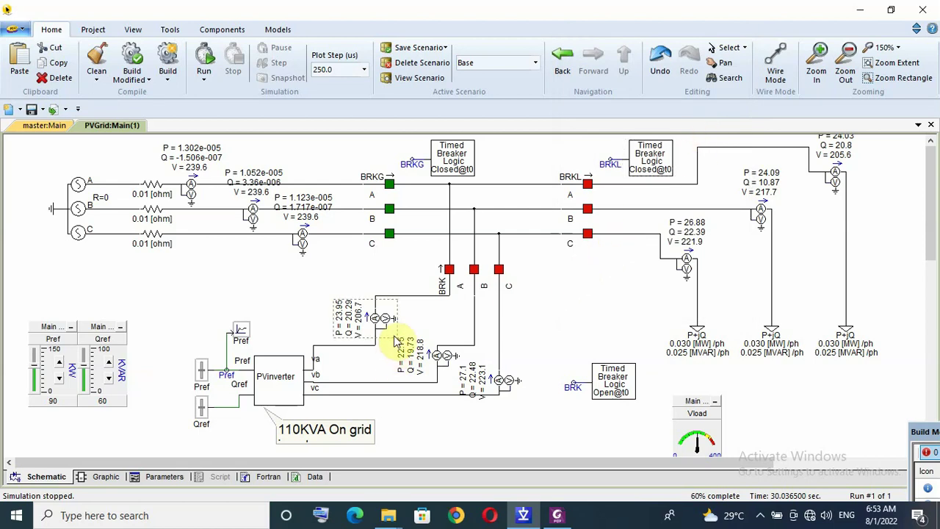
{"action": "left_click", "coordinate": [450, 212]}
{"action": "left_click", "coordinate": [153, 212]}
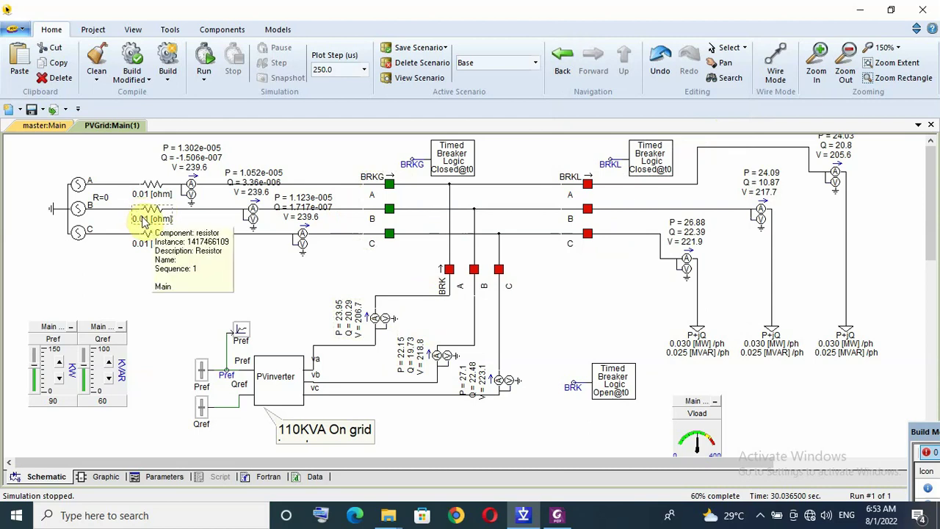
{"action": "left_click", "coordinate": [33, 366]}
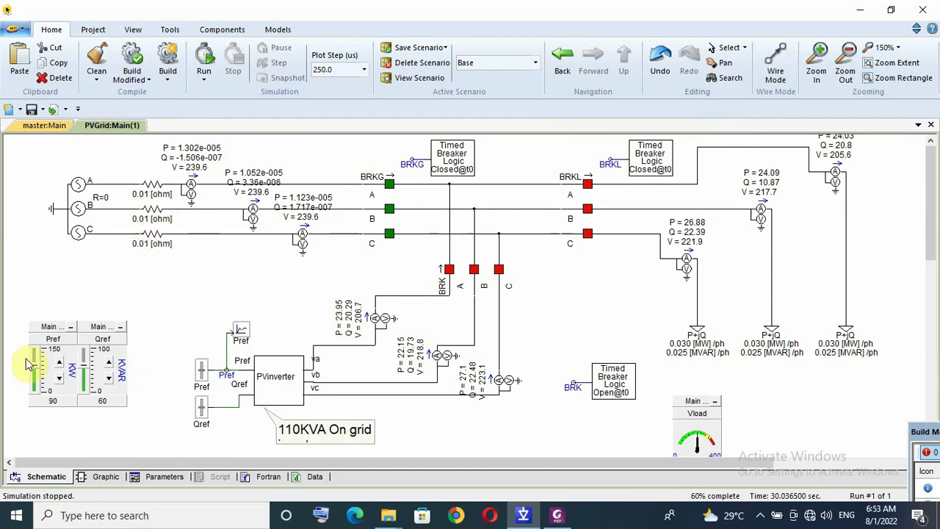
{"action": "left_click_drag", "start_coordinate": [33, 366], "coordinate": [33, 391]}
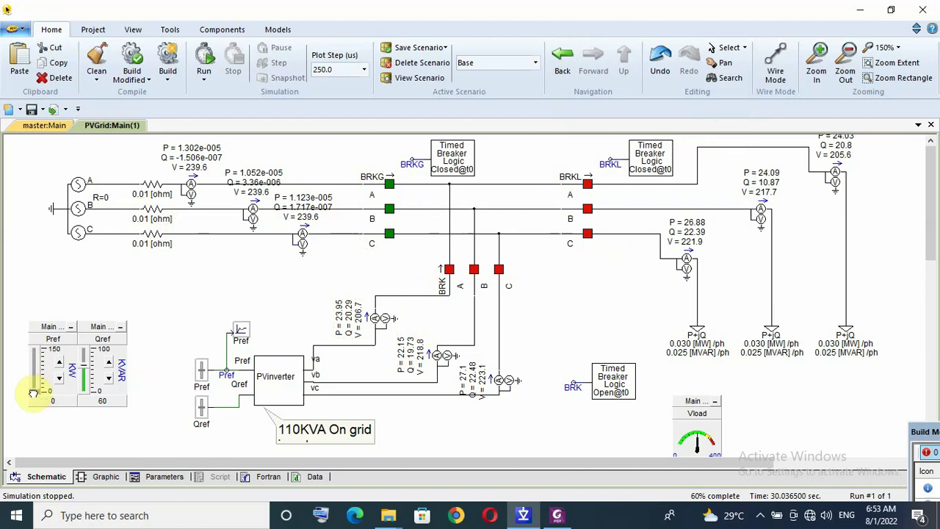
{"action": "left_click_drag", "start_coordinate": [85, 364], "coordinate": [84, 396]}
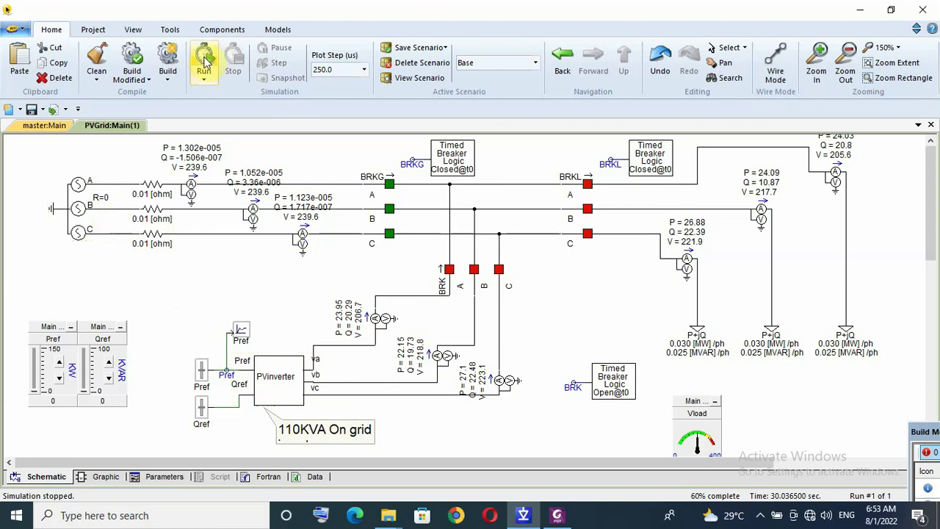
- Start a new simulation run
{"action": "left_click", "coordinate": [204, 62]}
{"action": "scroll", "coordinate": [242, 283], "scroll_direction": "down", "scroll_amount": 3}
{"action": "scroll", "coordinate": [294, 265], "scroll_direction": "up", "scroll_amount": 3}
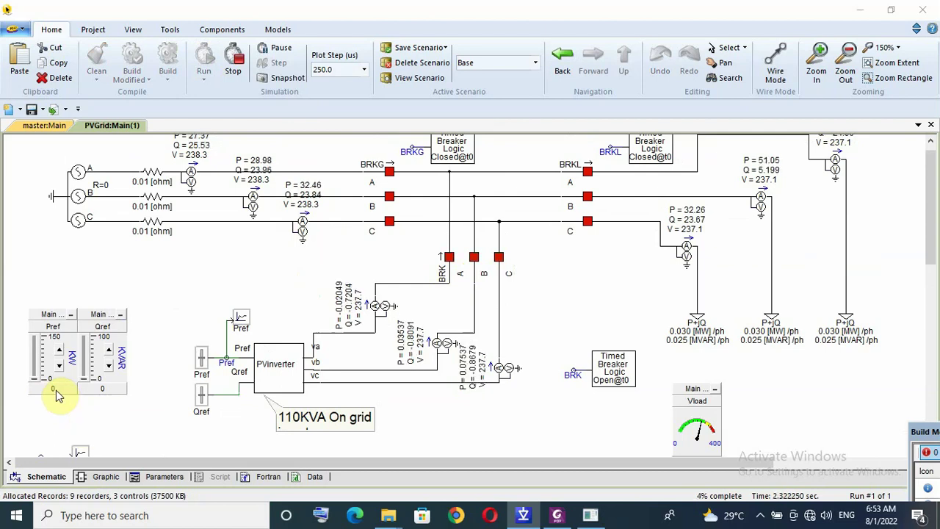
- Enter 90 for the Pref value and 65 for the Qref value
{"action": "double_click", "coordinate": [56, 389]}
{"action": "type", "text": "9"}
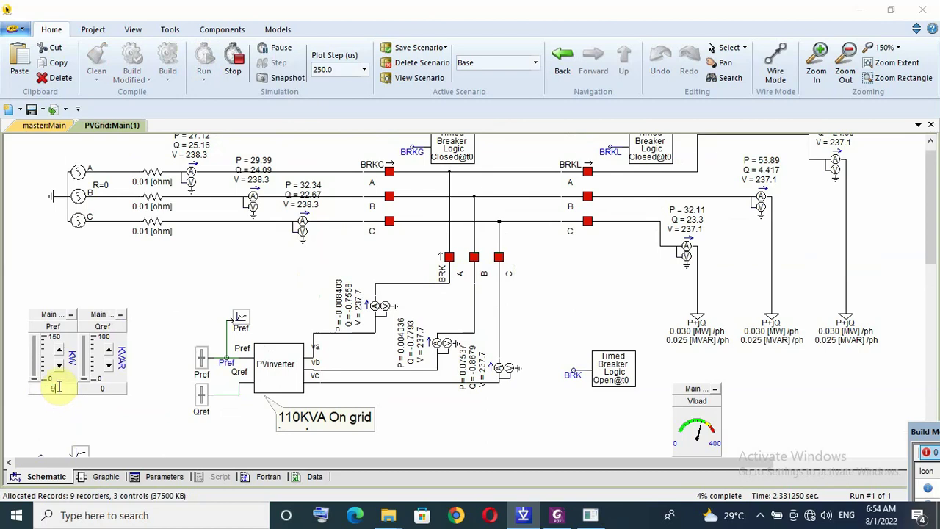
{"action": "type", "text": "0"}
{"action": "left_click", "coordinate": [105, 390]}
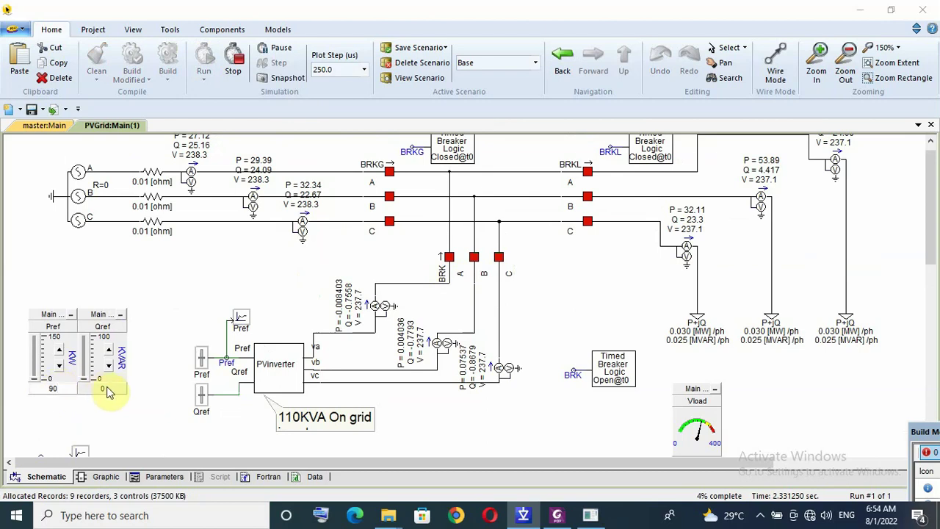
{"action": "double_click", "coordinate": [104, 391]}
{"action": "type", "text": "0"}
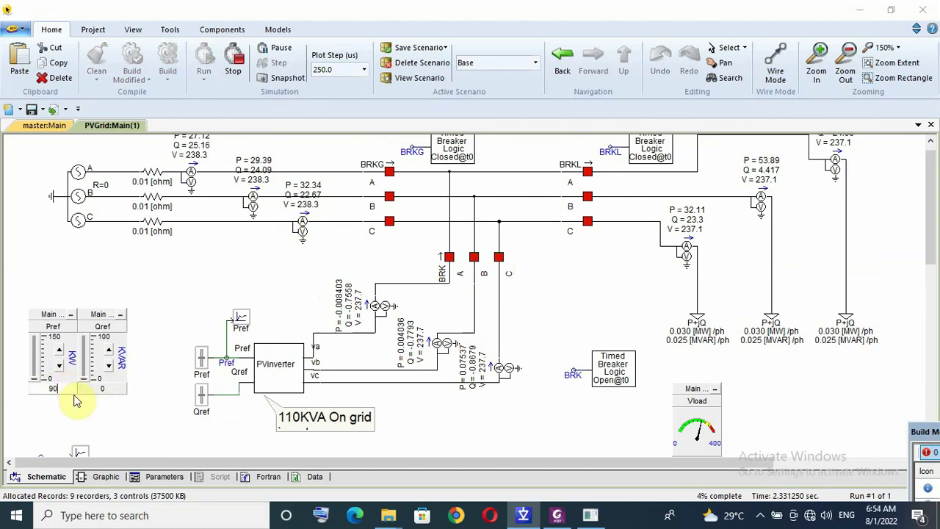
{"action": "double_click", "coordinate": [104, 390]}
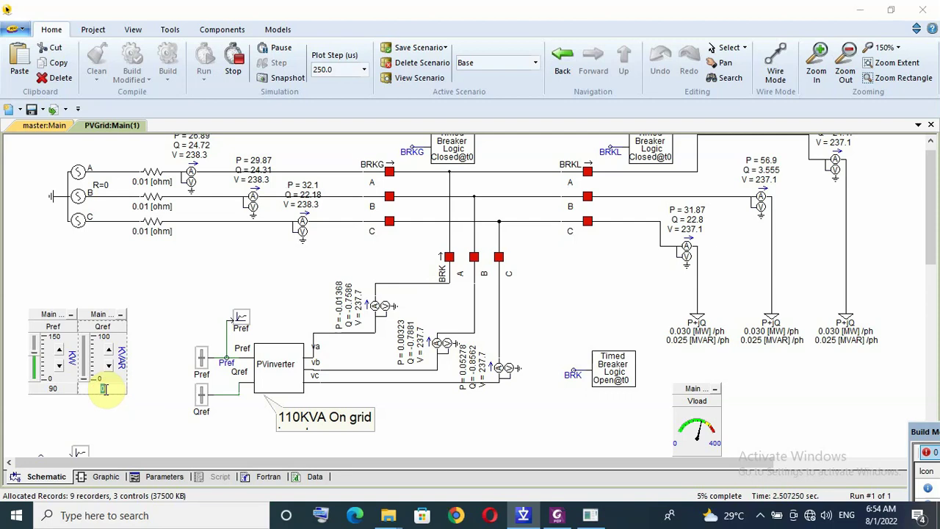
{"action": "type", "text": "65"}
{"action": "key", "text": "Return"}
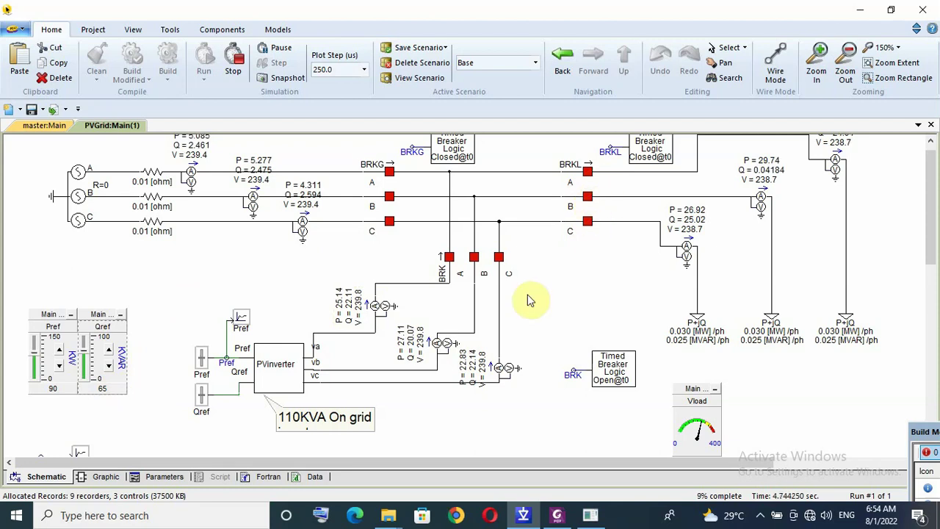
- Open load breaker BRKL mid-run and check the inverter and grid phase A power meters
{"action": "scroll", "coordinate": [335, 304], "scroll_direction": "down", "scroll_amount": 2}
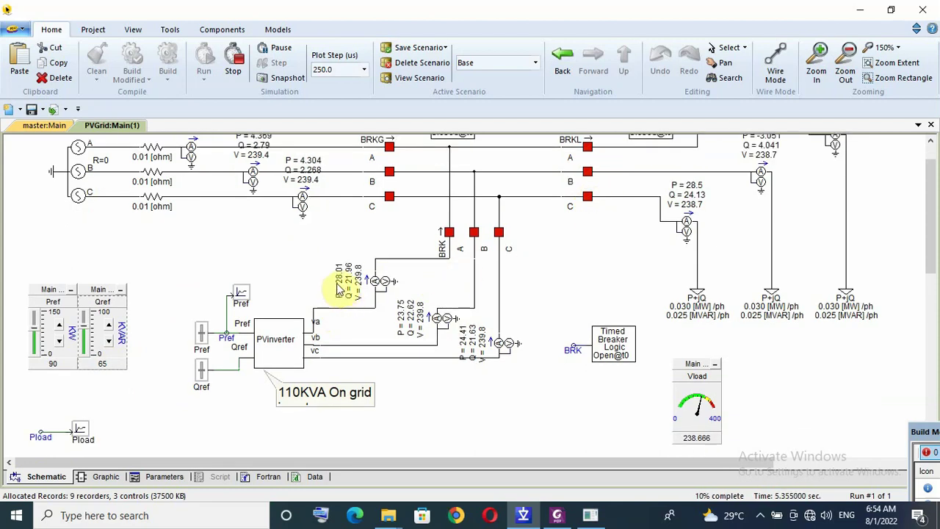
{"action": "scroll", "coordinate": [338, 309], "scroll_direction": "up", "scroll_amount": 3}
{"action": "left_click", "coordinate": [336, 314]}
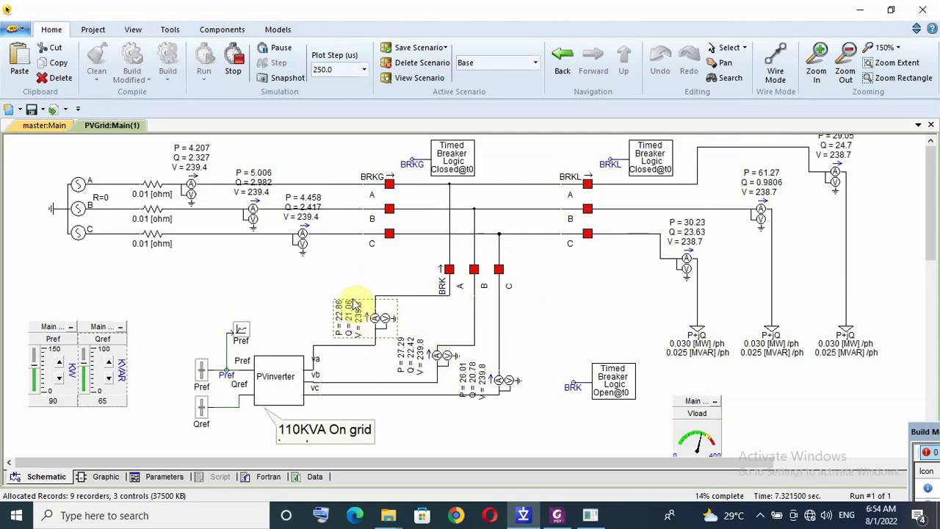
{"action": "left_click", "coordinate": [587, 235]}
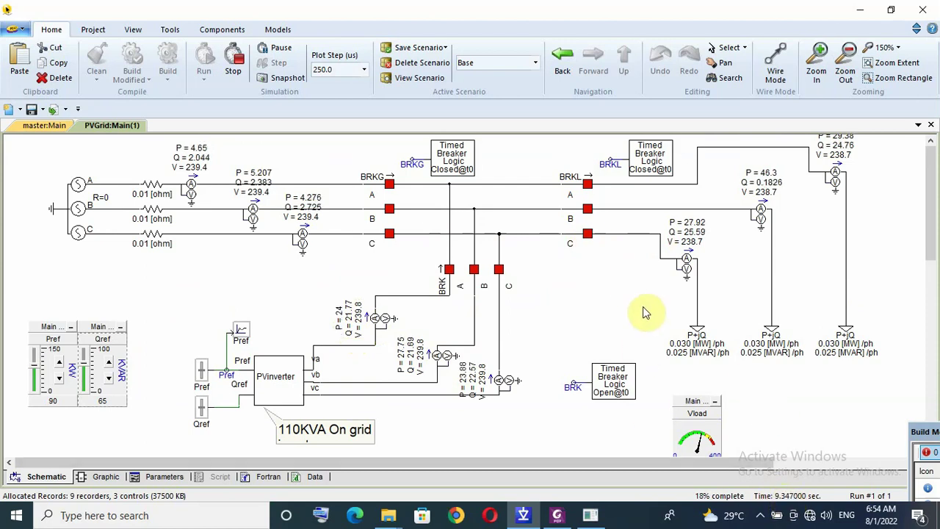
{"action": "left_click", "coordinate": [588, 184]}
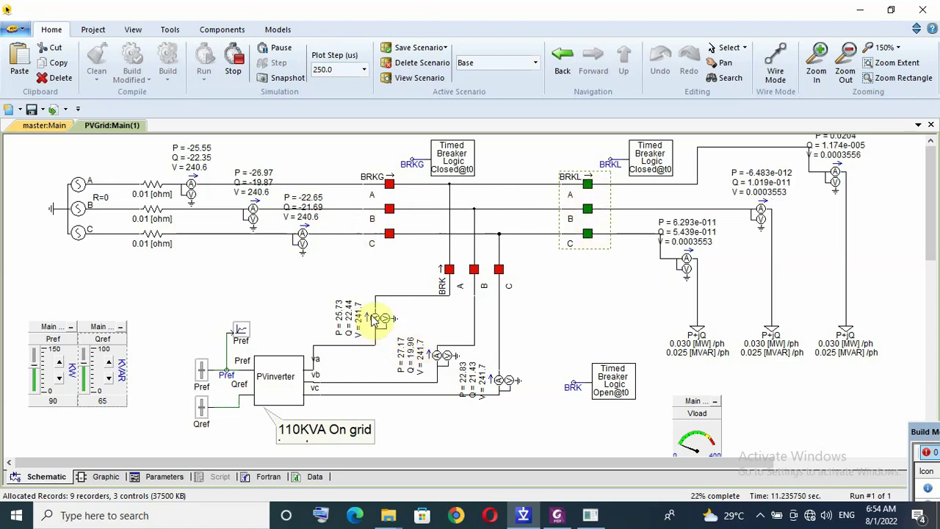
{"action": "left_click", "coordinate": [375, 318]}
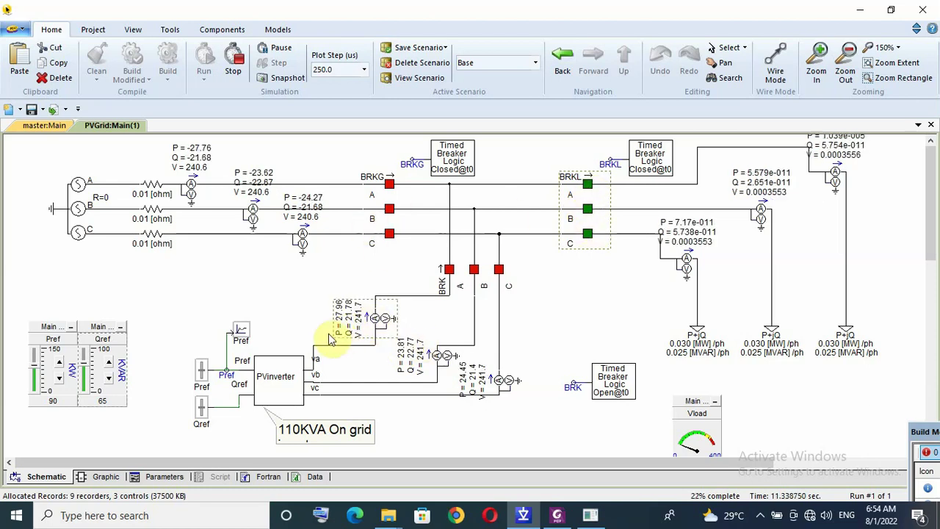
{"action": "left_click", "coordinate": [197, 163]}
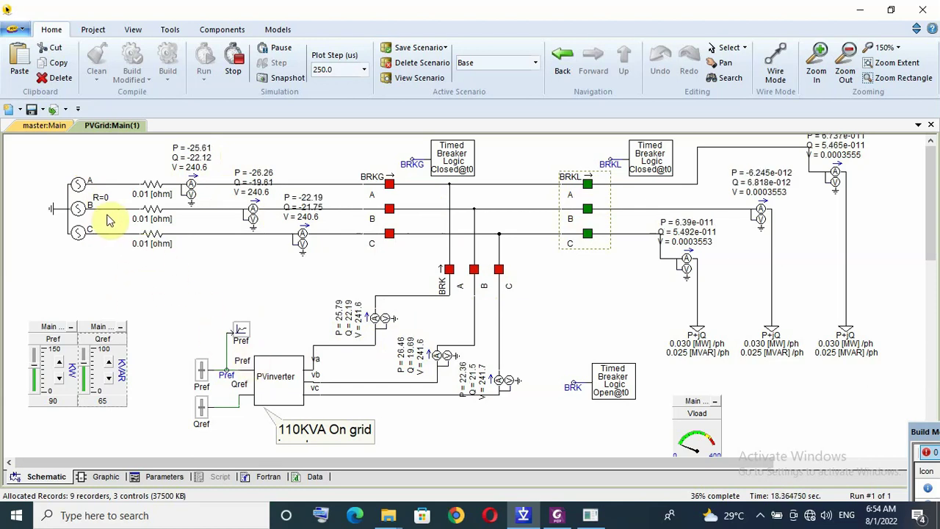
- Set the Pgrid/Ppv overlay graph's Ymin to -50
{"action": "scroll", "coordinate": [360, 405], "scroll_direction": "down", "scroll_amount": 3}
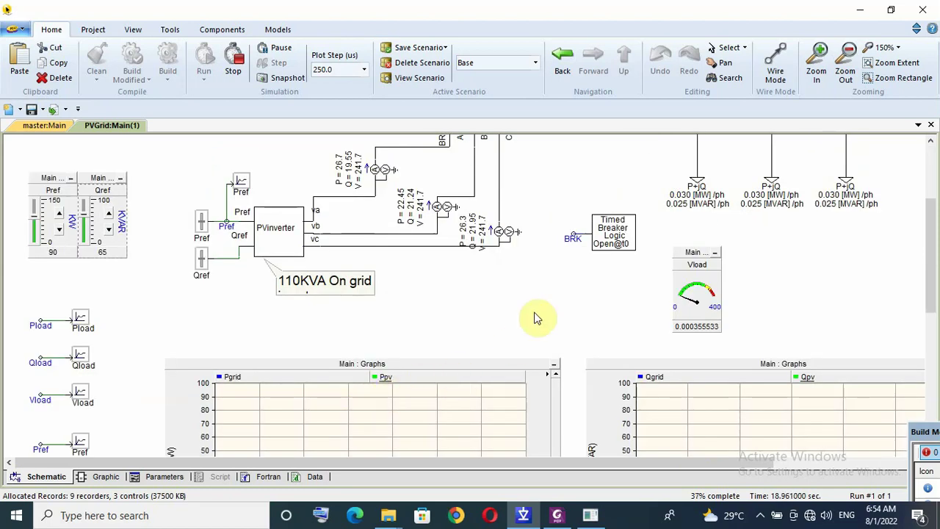
{"action": "scroll", "coordinate": [544, 315], "scroll_direction": "down", "scroll_amount": 3}
{"action": "scroll", "coordinate": [566, 316], "scroll_direction": "down", "scroll_amount": 1}
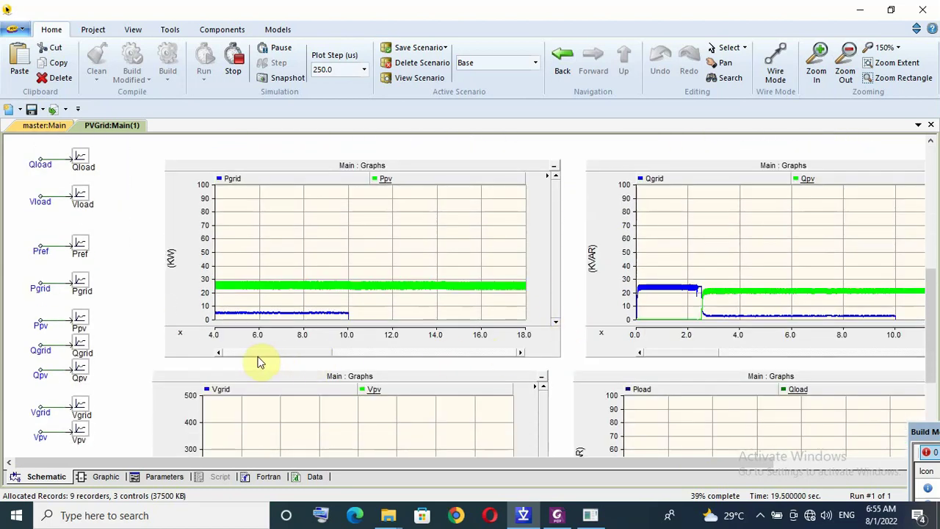
{"action": "left_click_drag", "start_coordinate": [314, 354], "coordinate": [346, 354]}
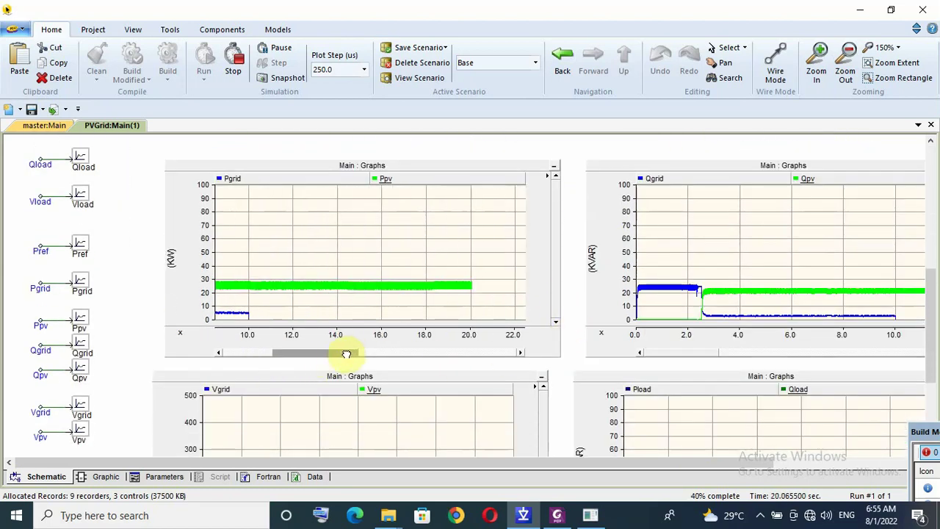
{"action": "double_click", "coordinate": [193, 281]}
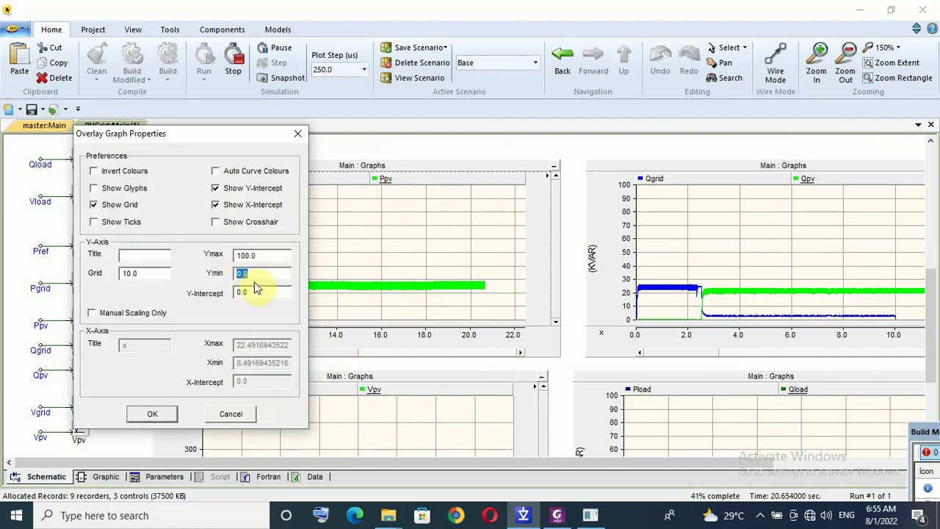
{"action": "type", "text": "-50"}
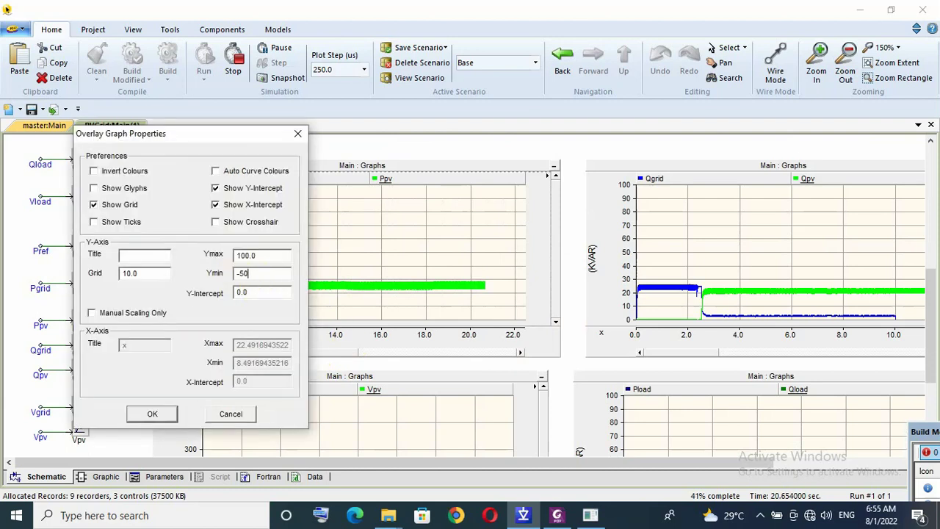
{"action": "key", "text": "Return"}
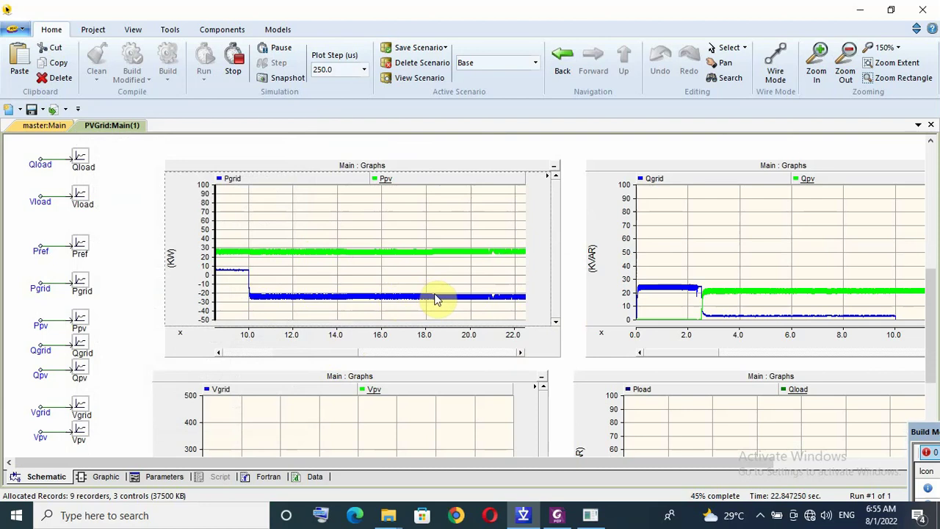
{"action": "scroll", "coordinate": [550, 331], "scroll_direction": "down", "scroll_amount": 1}
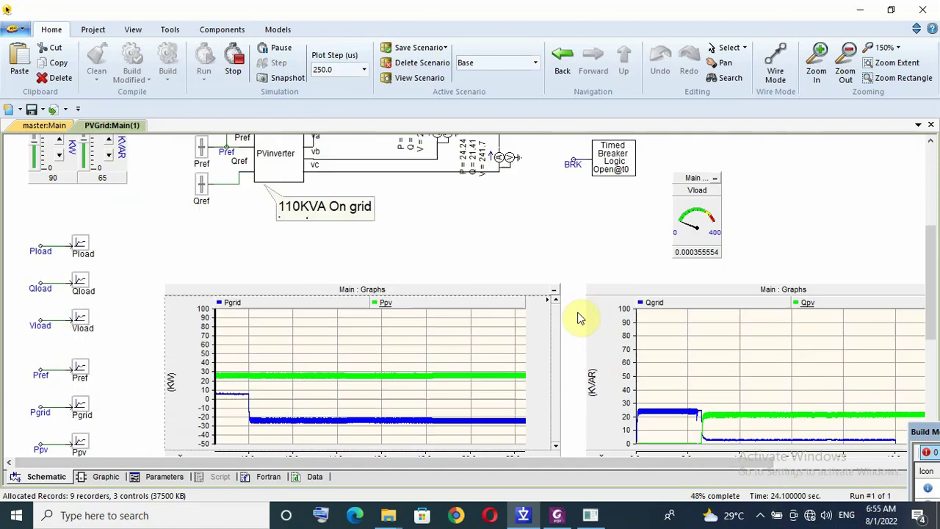
- Scroll back up to the grid source, breakers and meters as the run continues
{"action": "scroll", "coordinate": [580, 315], "scroll_direction": "up", "scroll_amount": 10}
{"action": "scroll", "coordinate": [579, 316], "scroll_direction": "up", "scroll_amount": 3}
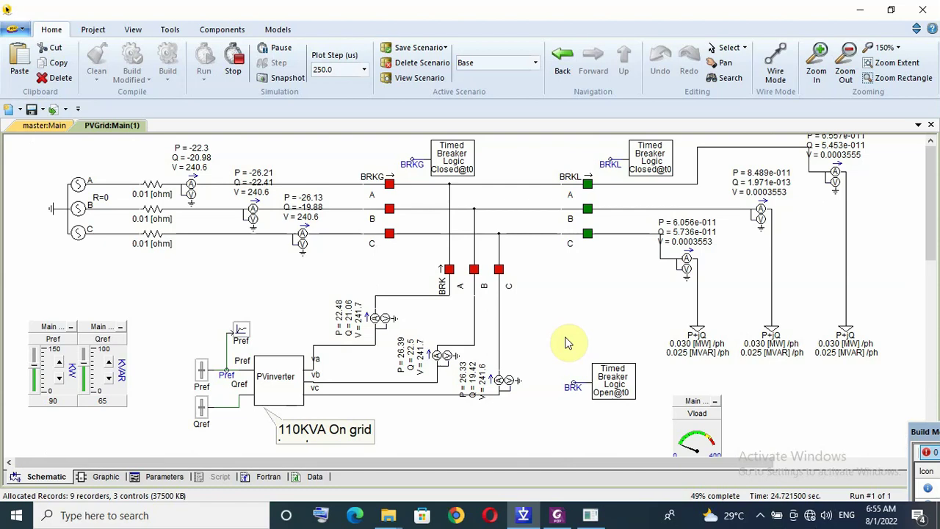